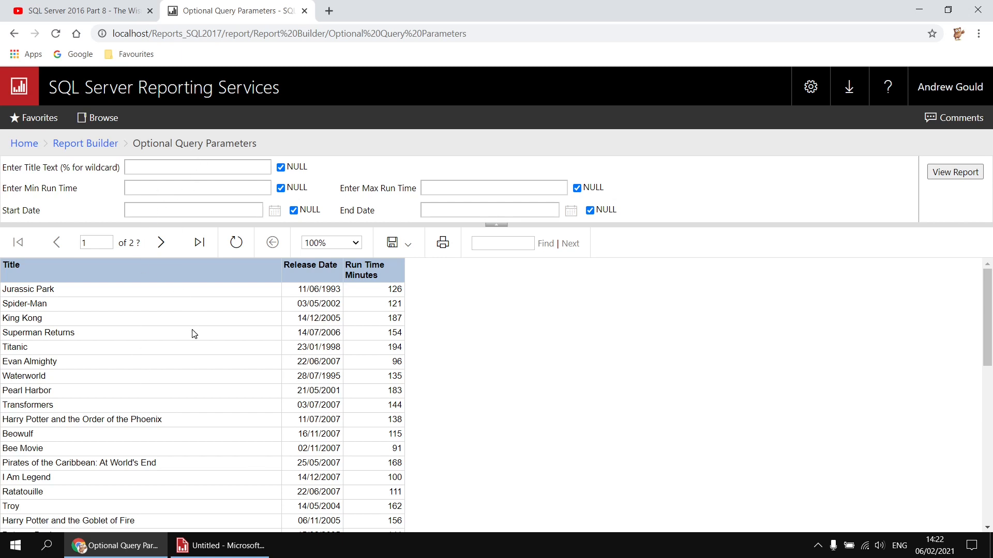
Run the Optional Query Parameters report with the title text filter set to star%
left_click(280, 167)
left_click(187, 166)
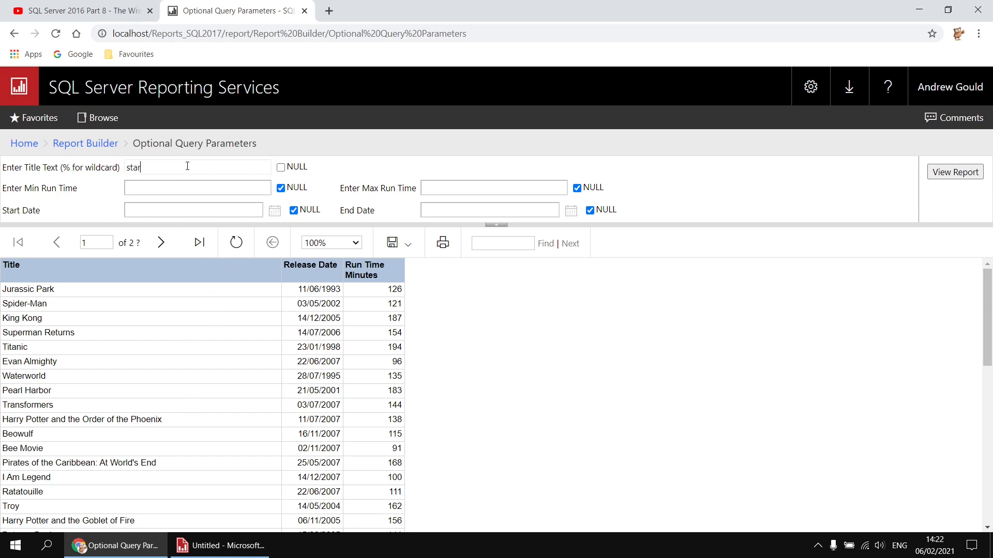
left_click(970, 173)
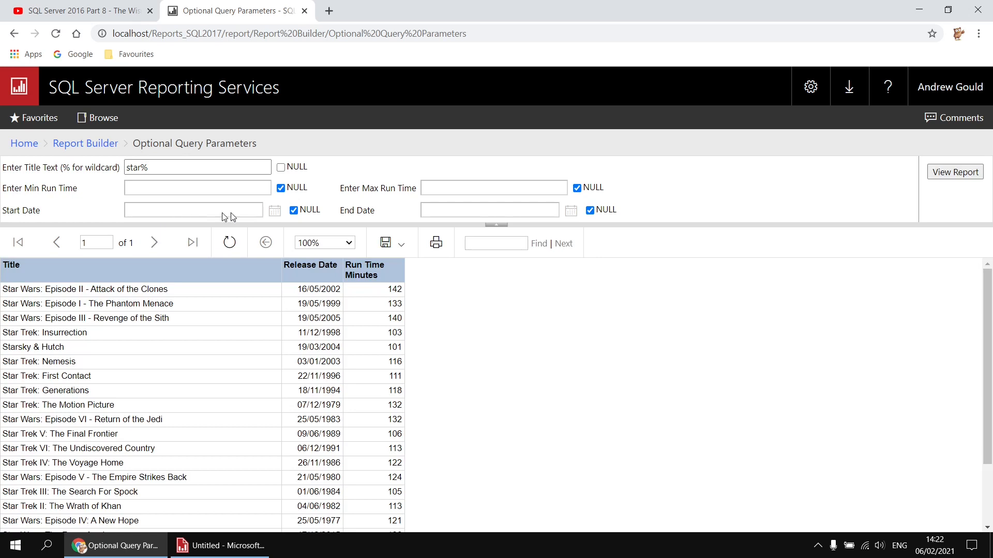
Enable the report's Start Date parameter, set it to 1/1/2000 and rerun the report
left_click(293, 210)
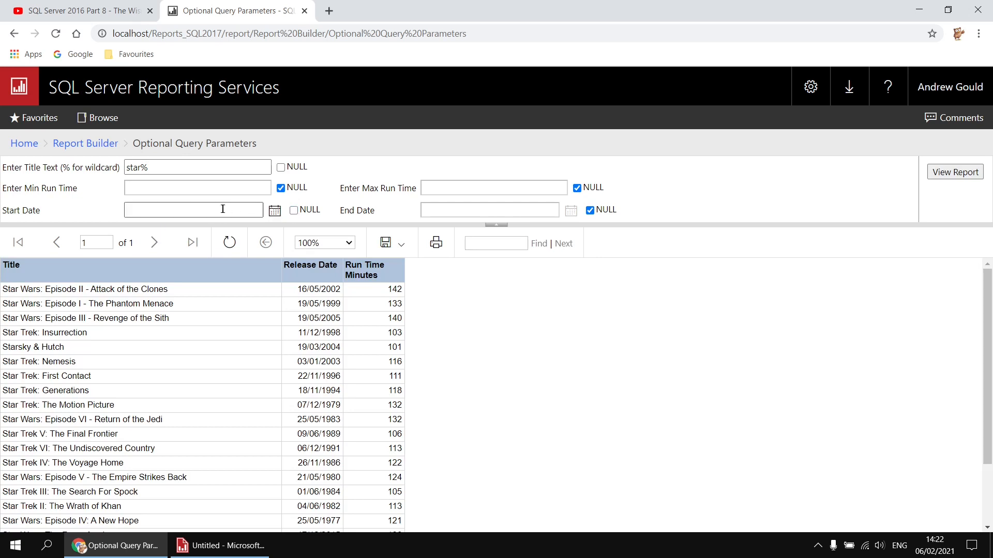
left_click(222, 209)
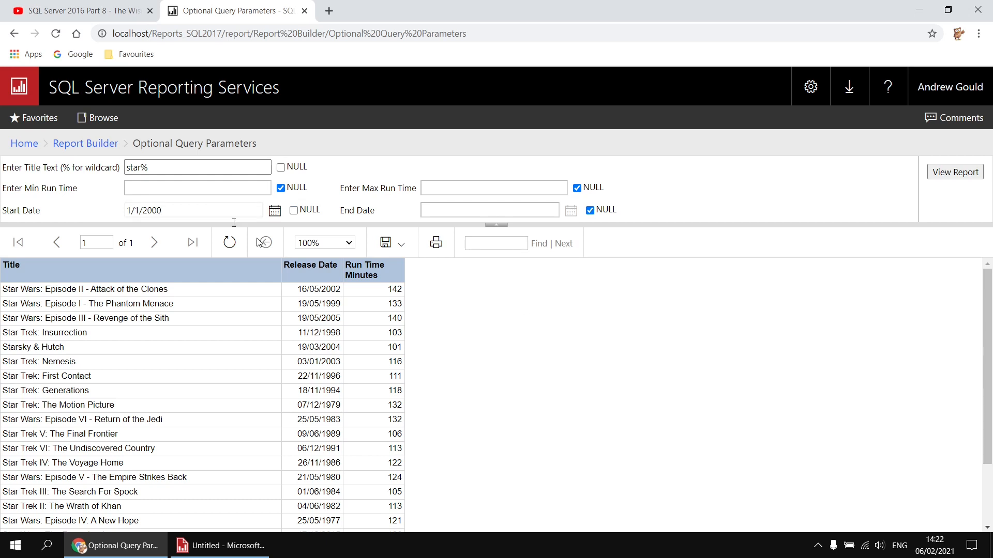
left_click(952, 175)
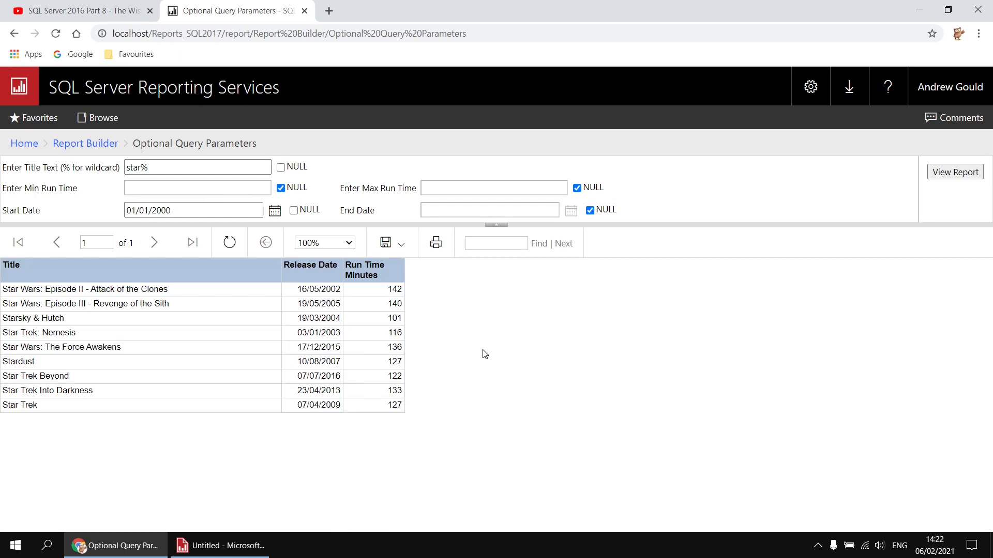
Show the browser page of the Wise Owl Movies Database video, and switch to Microsoft Report Builder
left_click(84, 11)
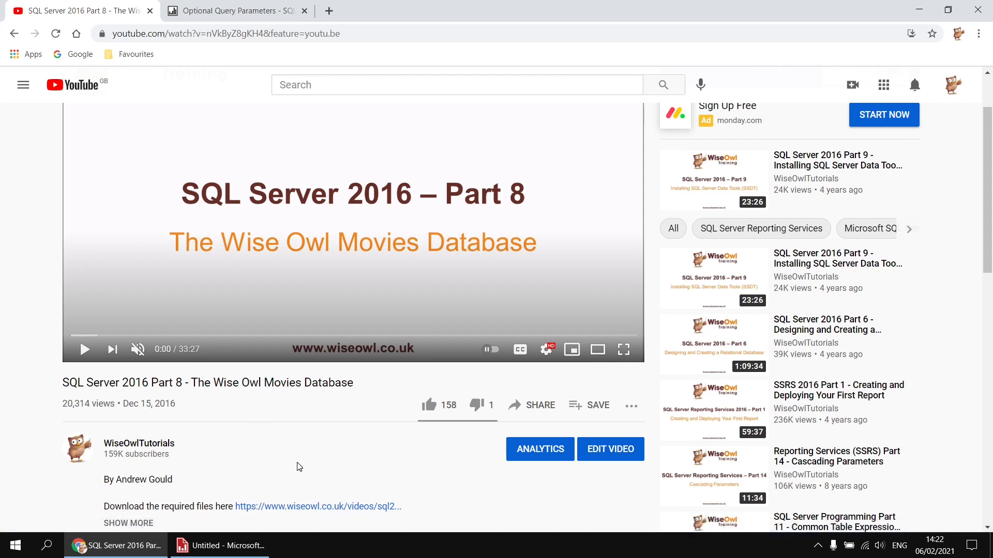
left_click(236, 546)
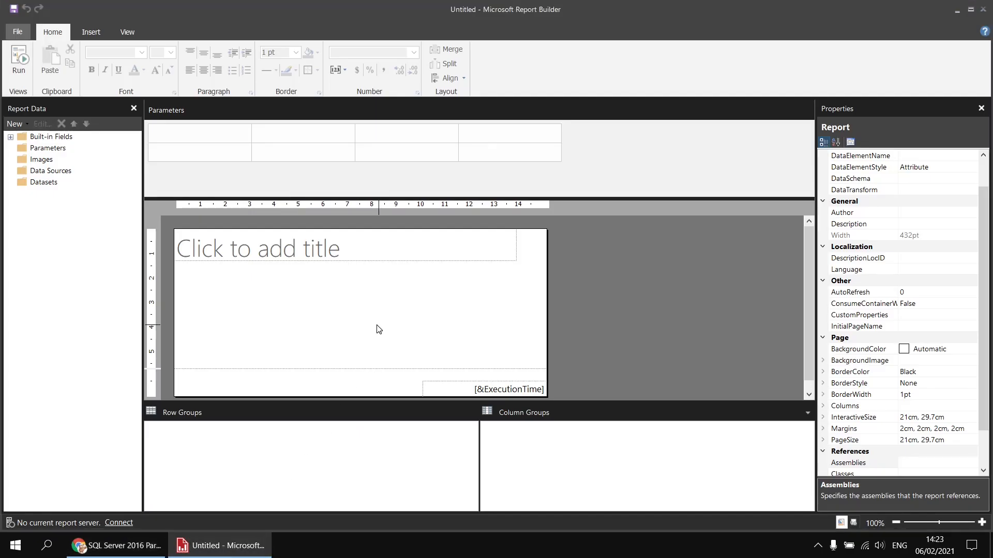
Add a data source named Movies that uses an embedded connection of type Microsoft SQL Server
right_click(71, 174)
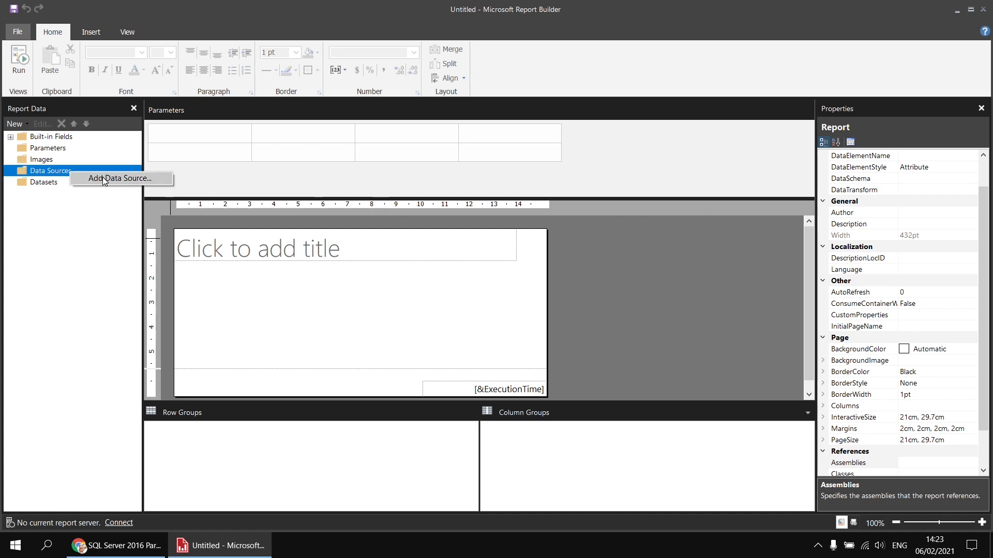
left_click(102, 177)
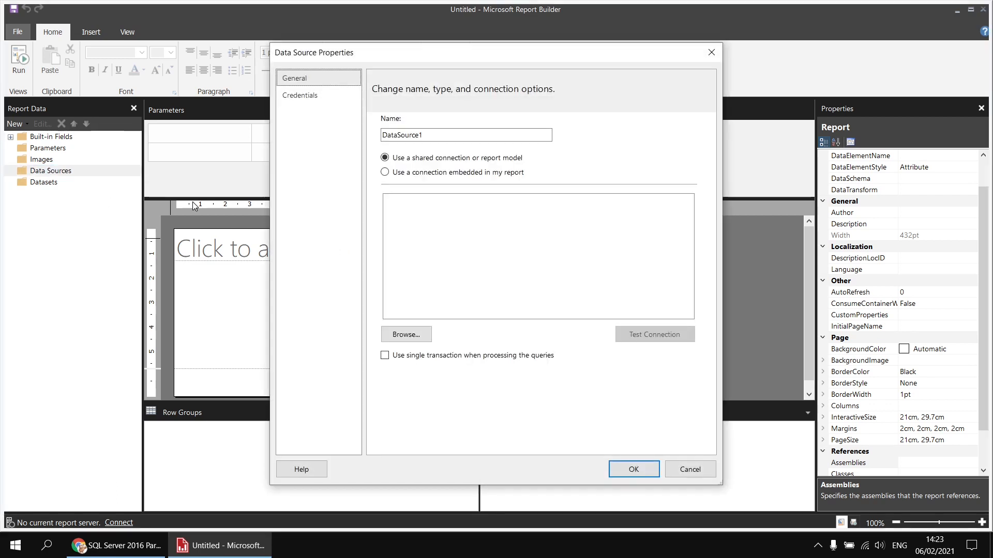
key("Tab")
type("M")
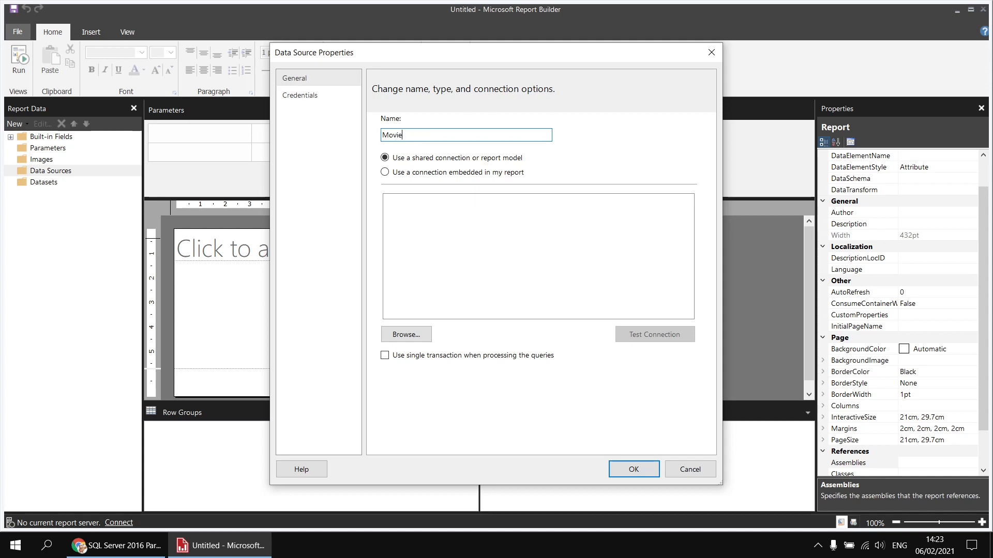
left_click(425, 174)
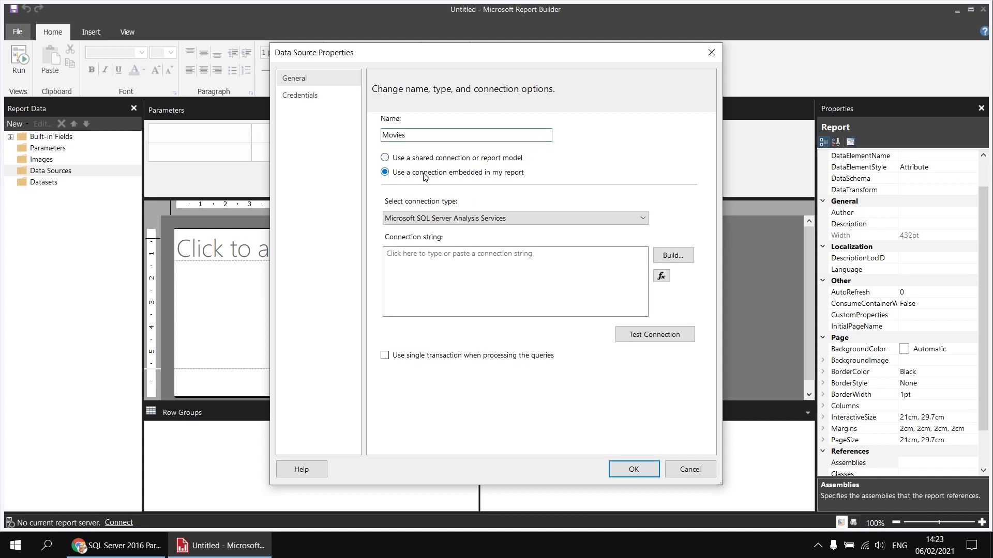
left_click(441, 219)
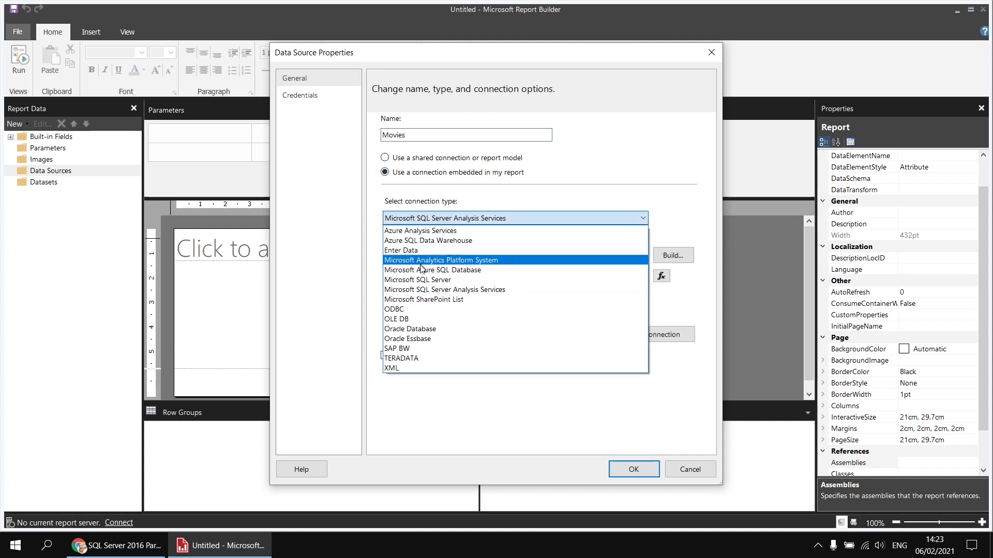
left_click(421, 282)
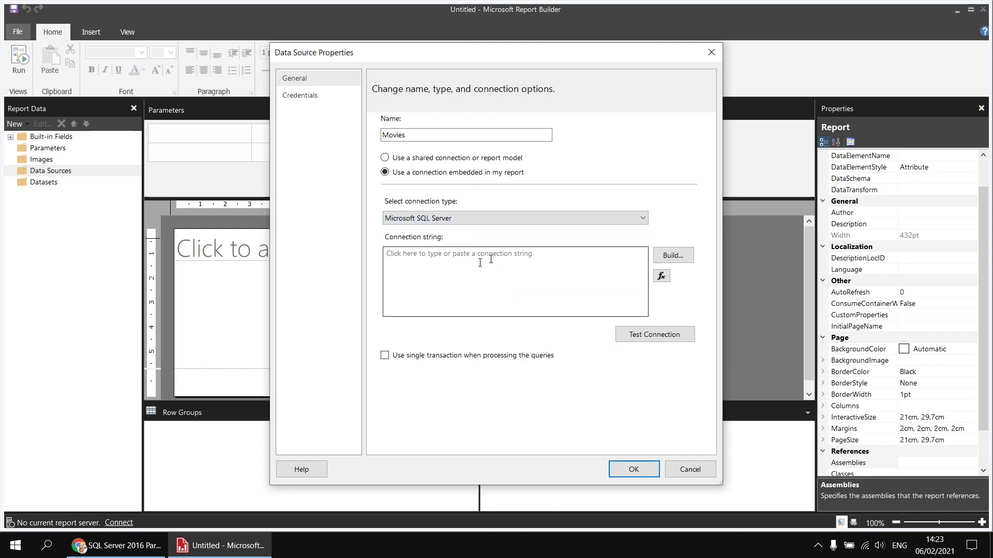
Build the data source's connection to the Movies database on server .\sql2017 and save the data source
left_click(673, 255)
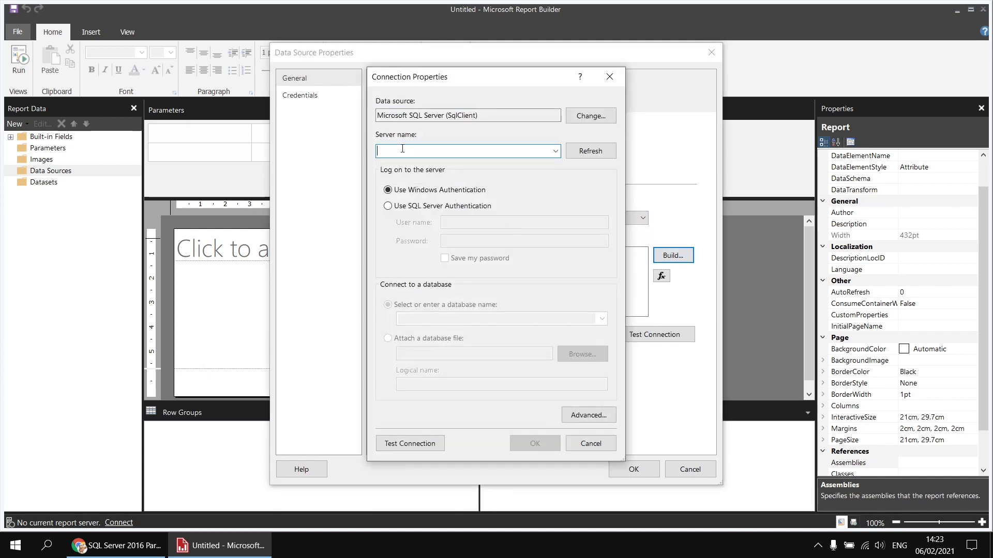
type(".\\s")
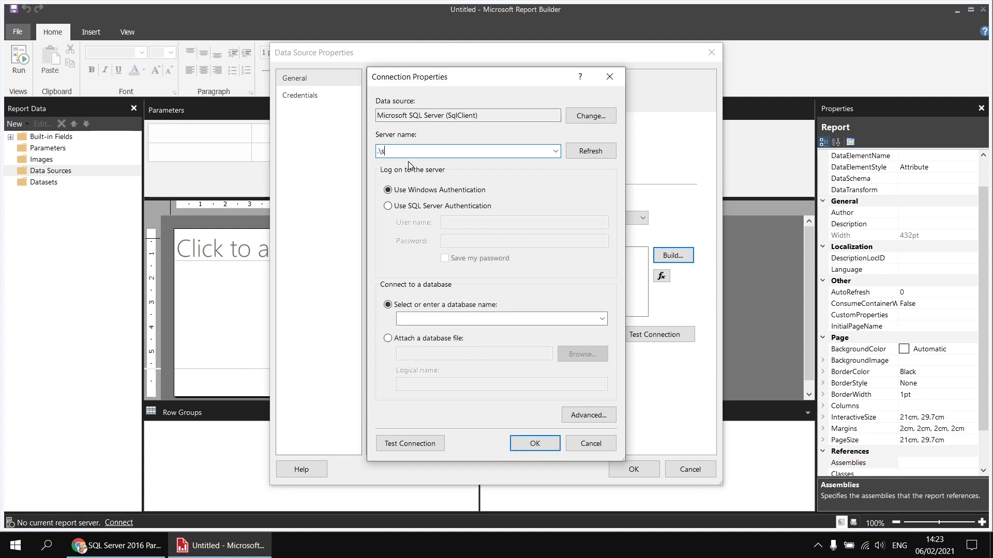
key("Tab")
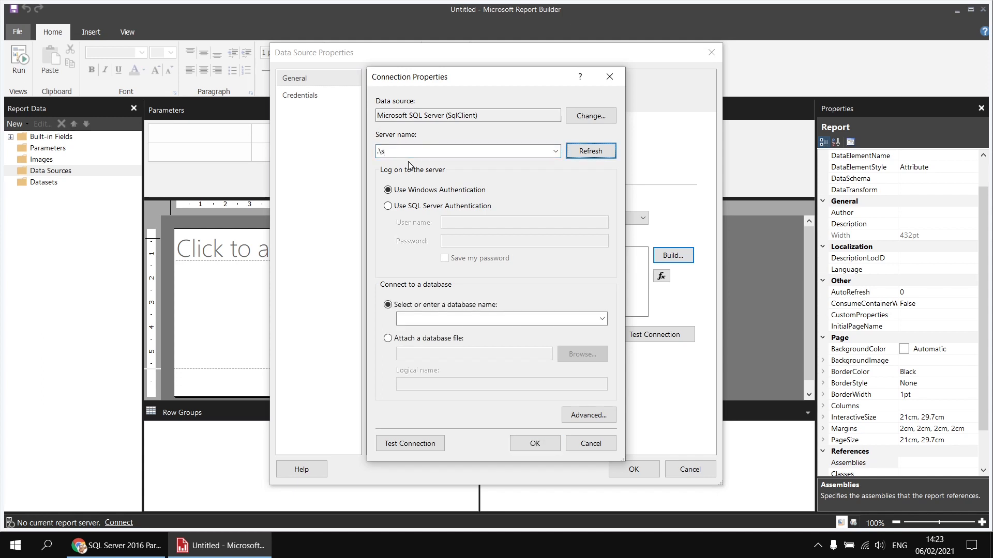
left_click(399, 152)
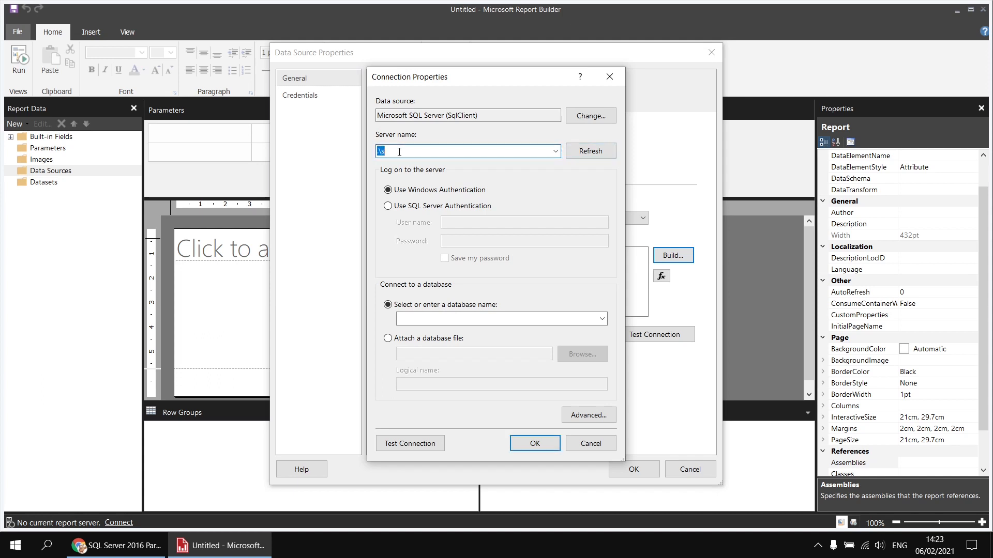
type("ql2017")
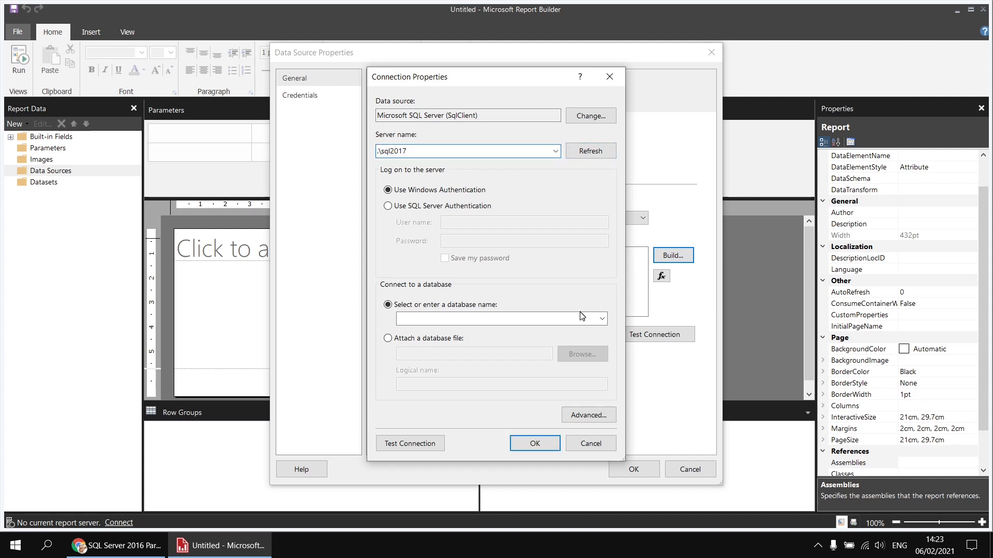
left_click(602, 318)
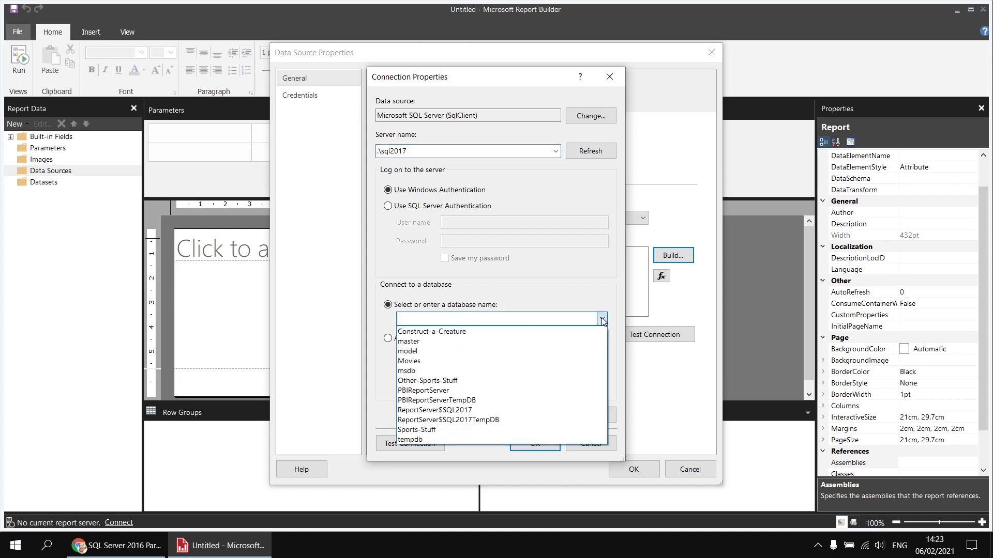
left_click(435, 366)
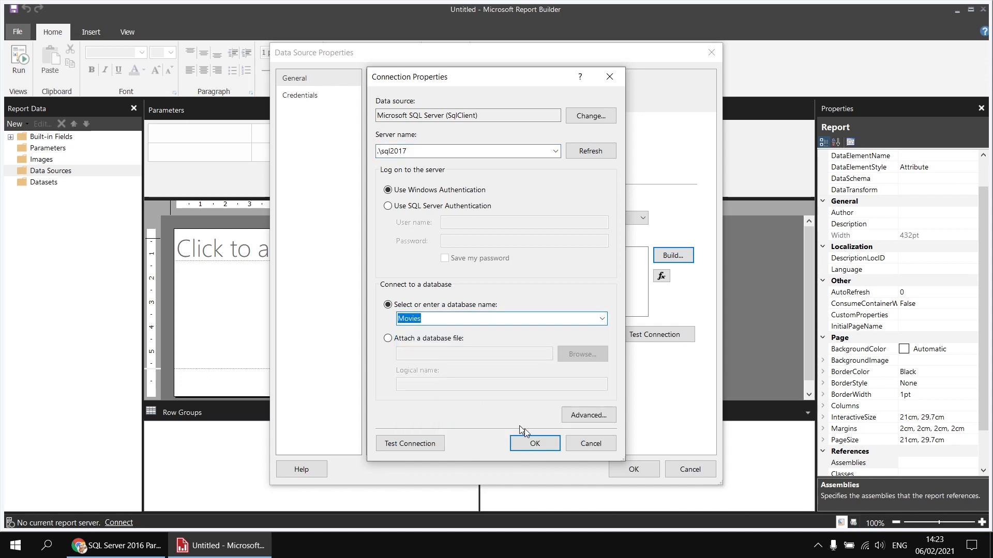
left_click(535, 444)
left_click(631, 469)
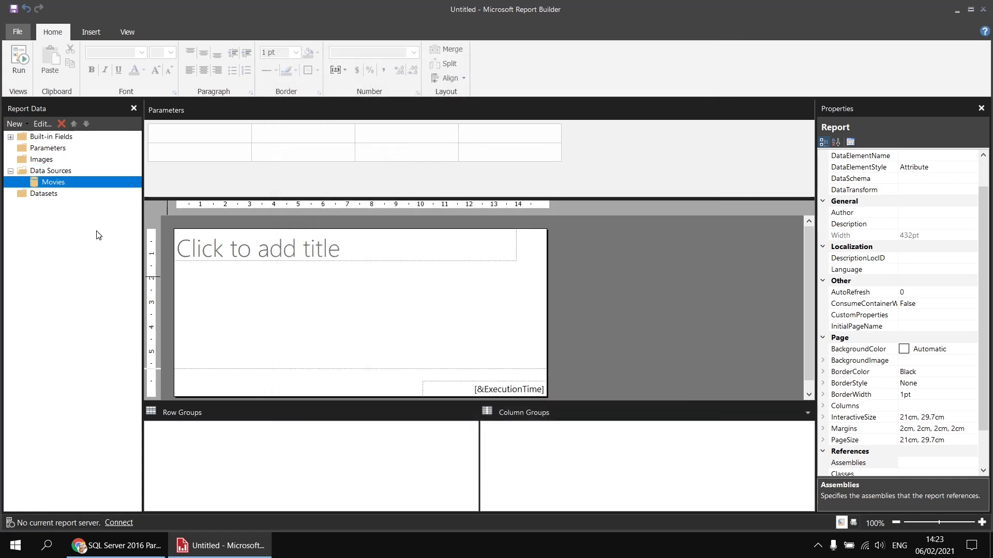
Add an embedded dataset named Films based on the Movies data source
right_click(70, 186)
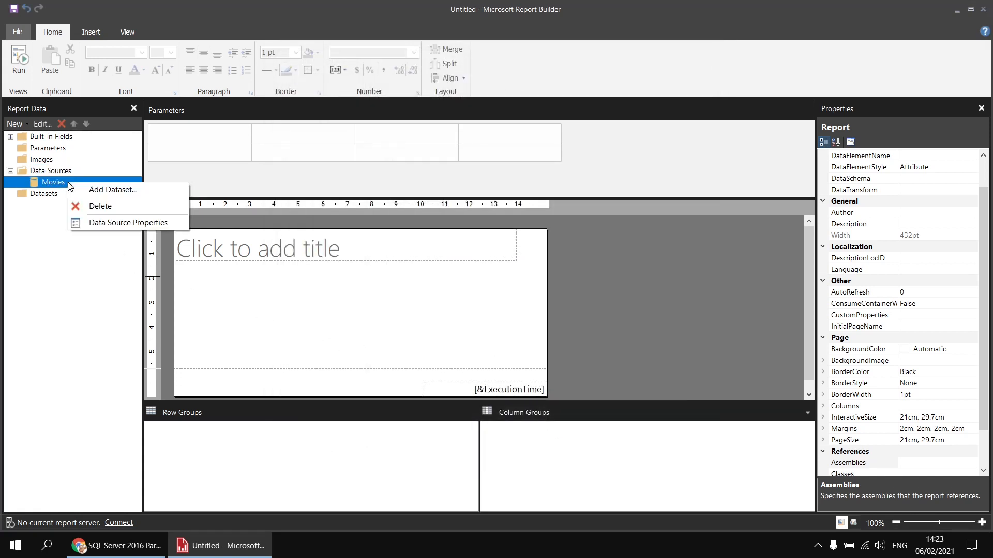
left_click(93, 190)
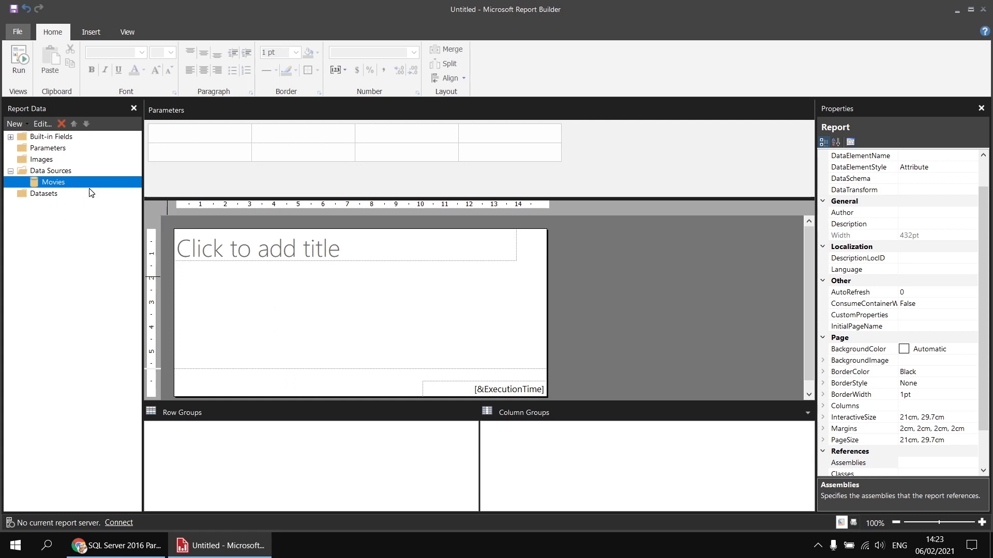
double_click(388, 119)
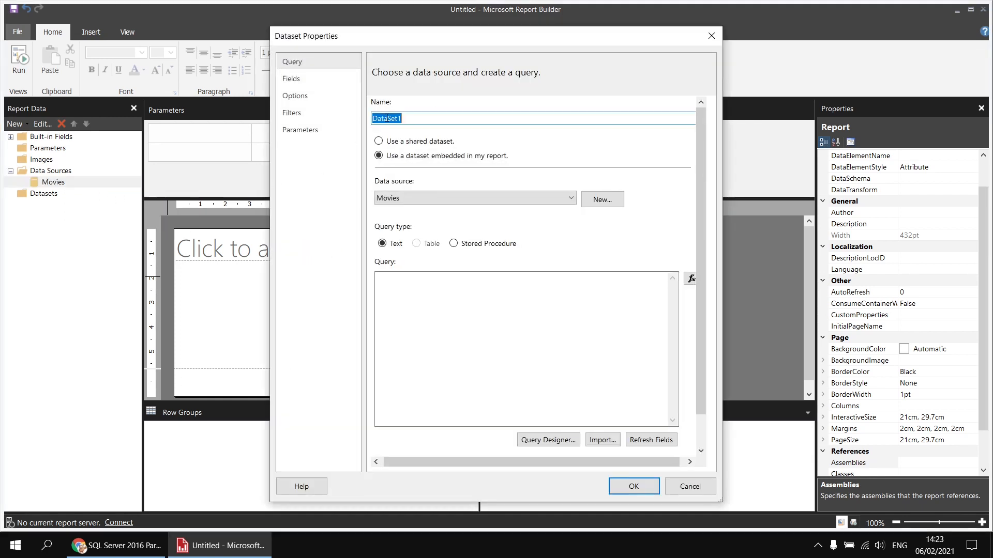
type("Films")
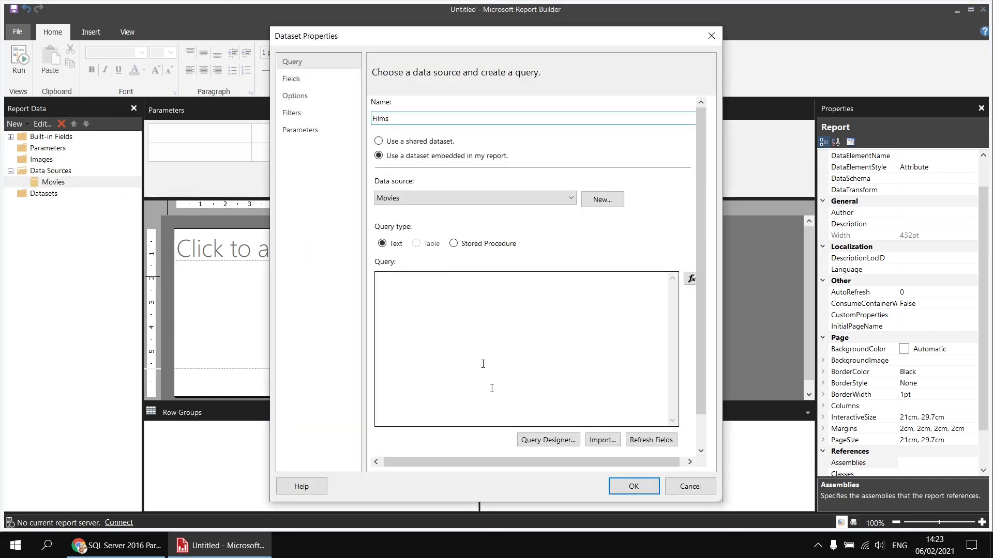
Design the dataset query with Title, ReleaseDate and RunTimeMinutes from the Film table, and save the dataset
left_click(532, 440)
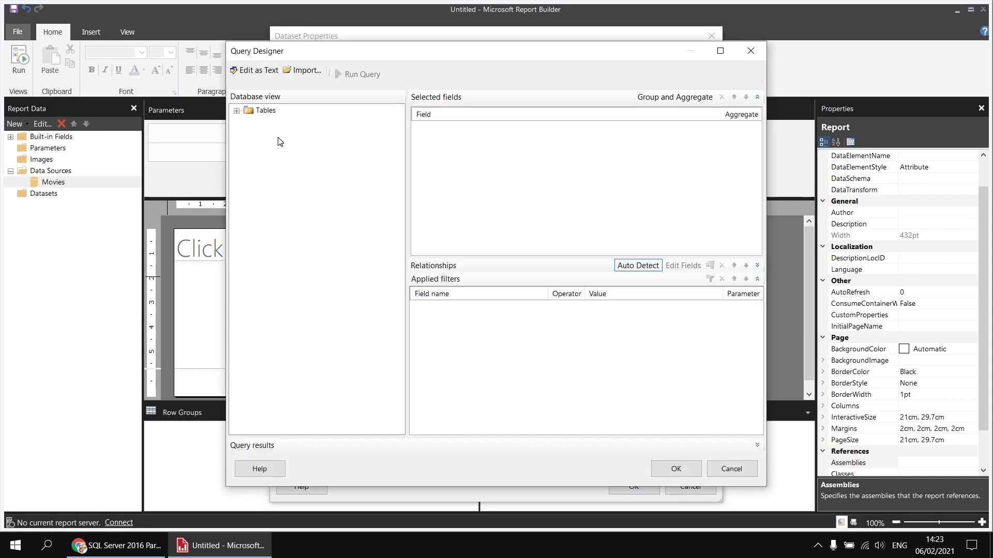
left_click(237, 111)
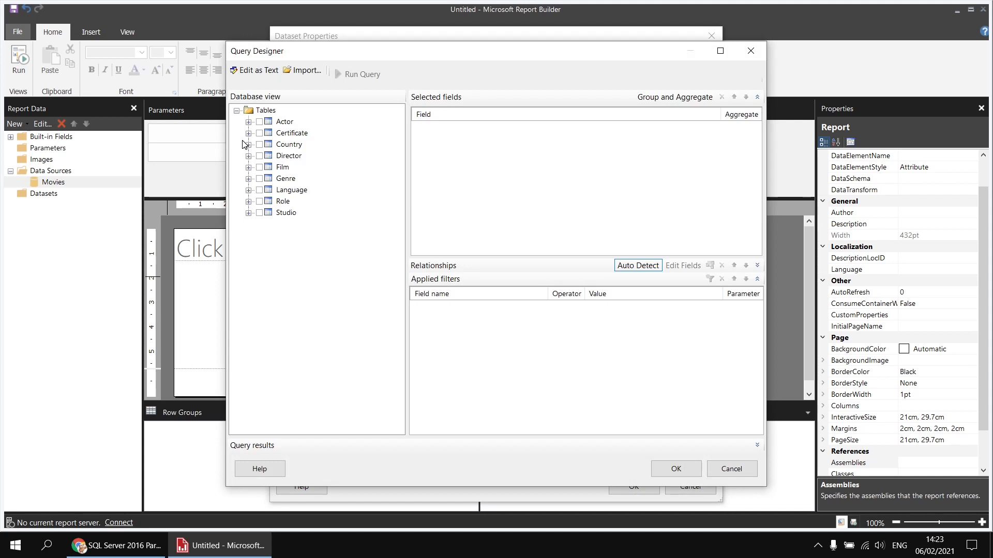
left_click(248, 167)
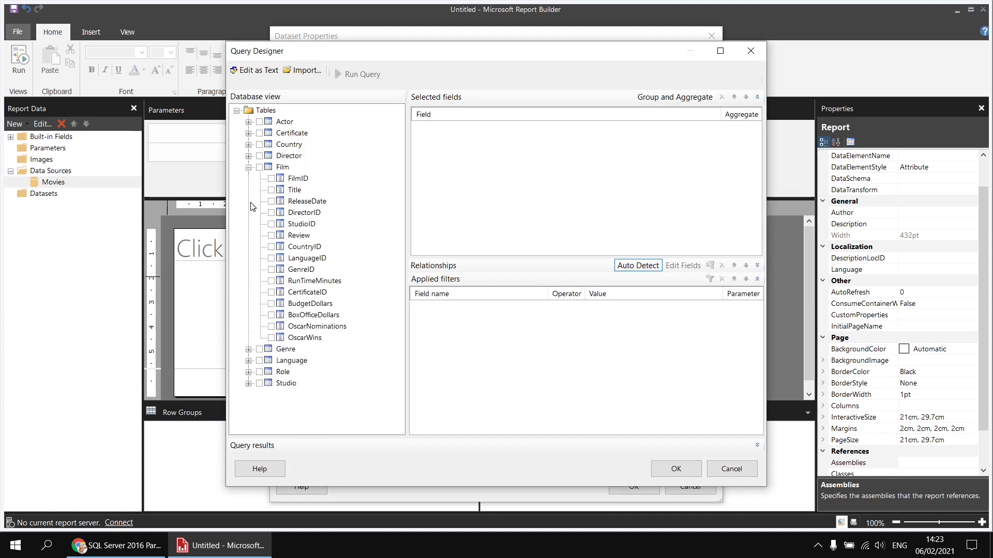
left_click(271, 190)
left_click(271, 201)
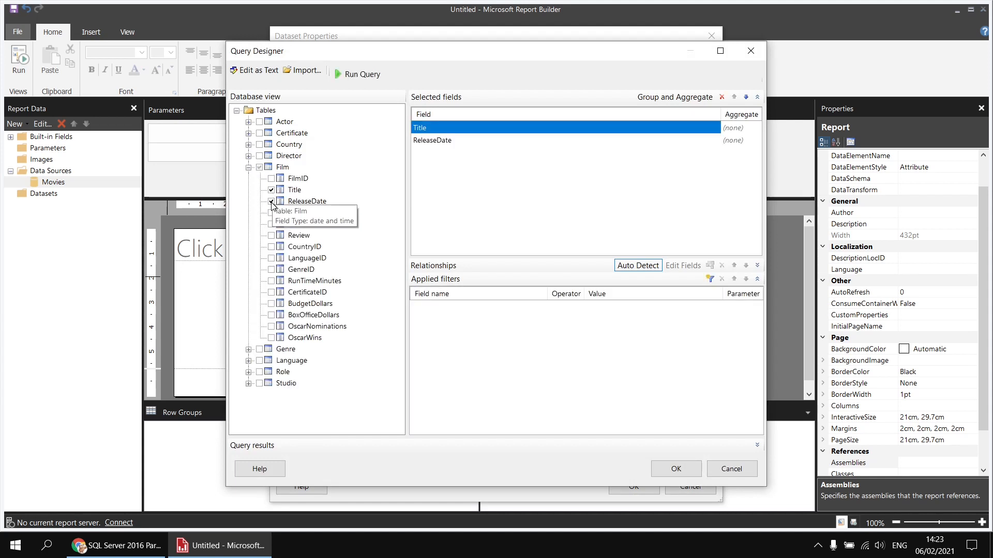
left_click(271, 282)
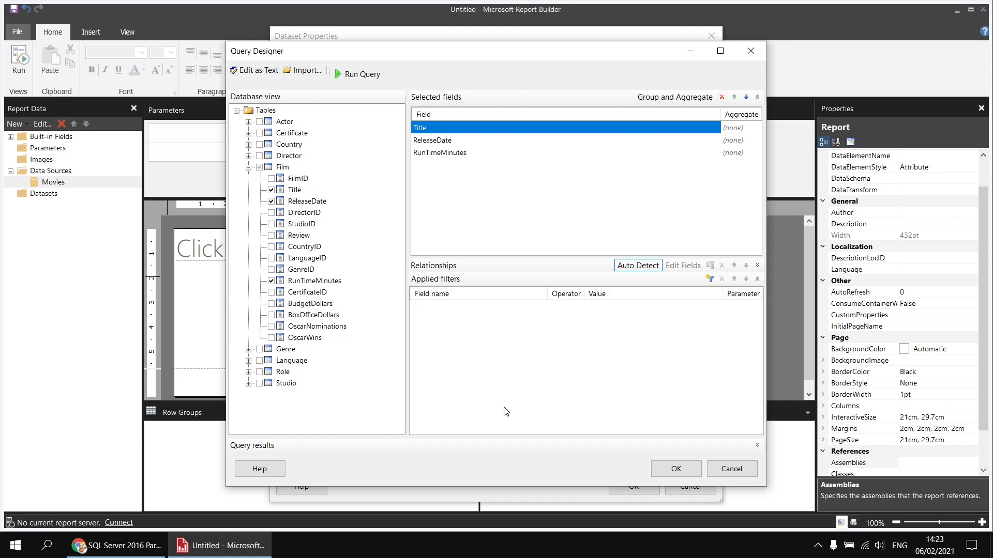
left_click(676, 469)
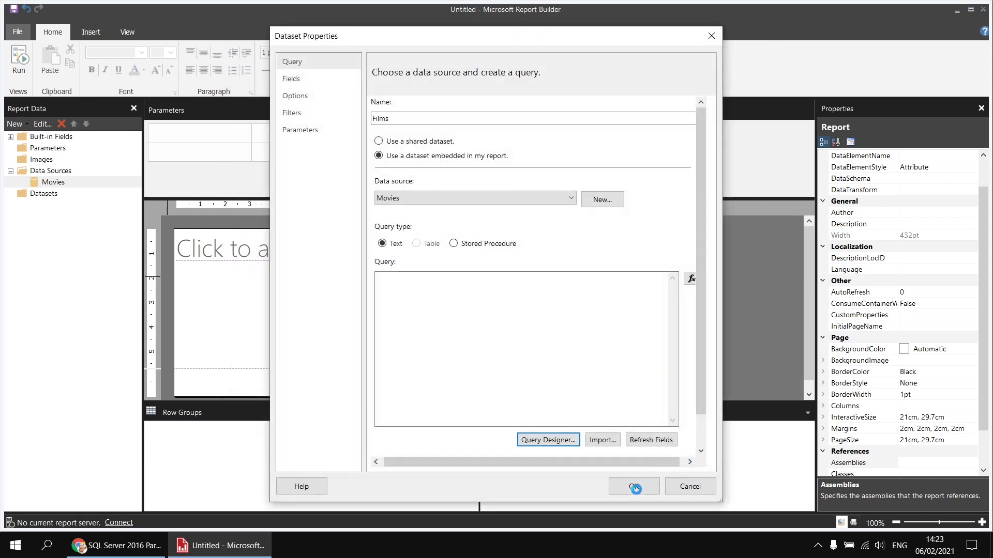
left_click(633, 487)
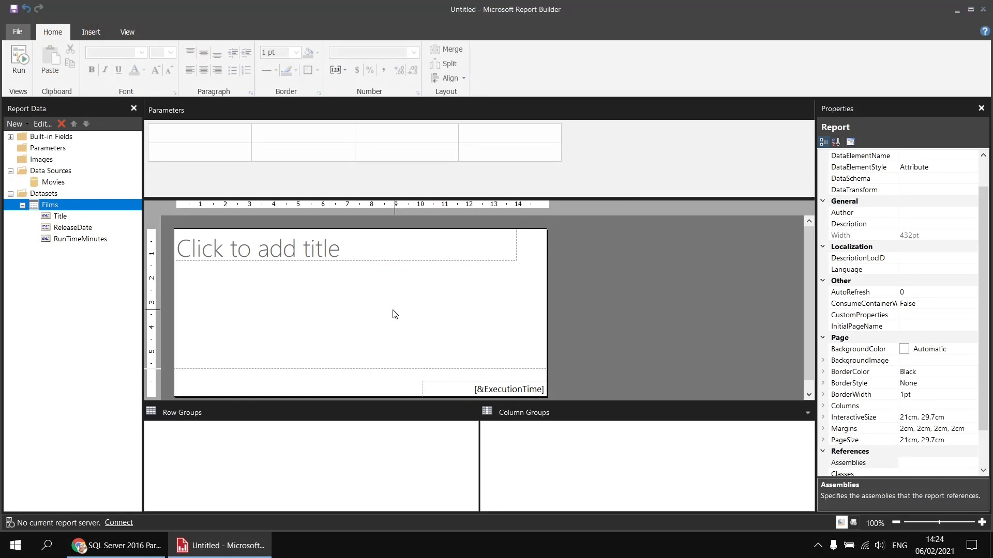
Remove the page footer and delete the title text box from the report body
right_click(245, 383)
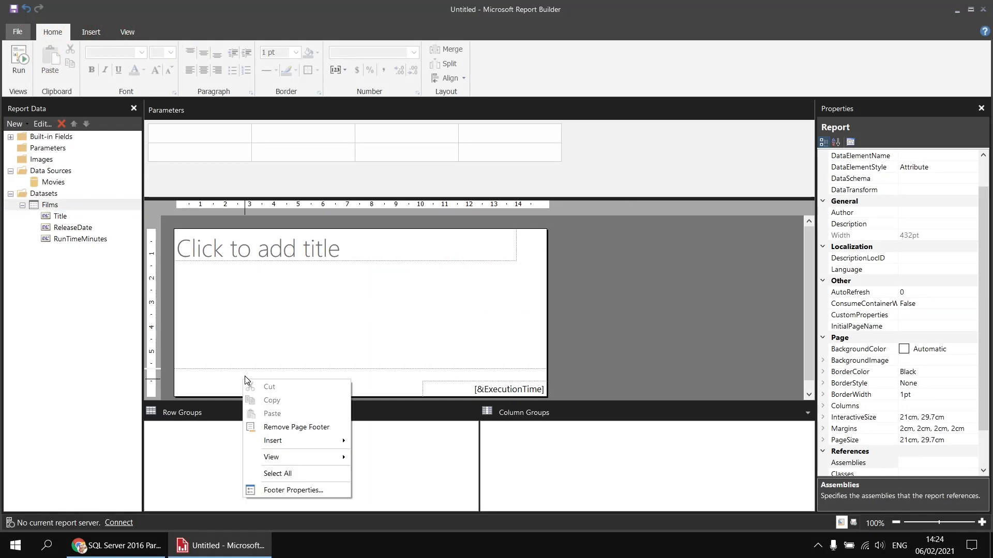
left_click(305, 426)
left_click(268, 282)
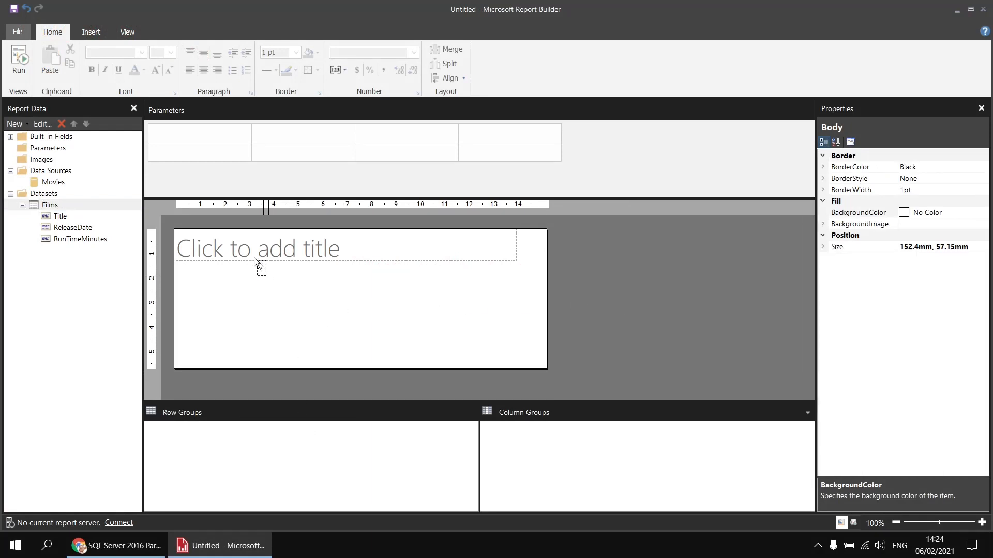
left_click(241, 250)
key("Delete")
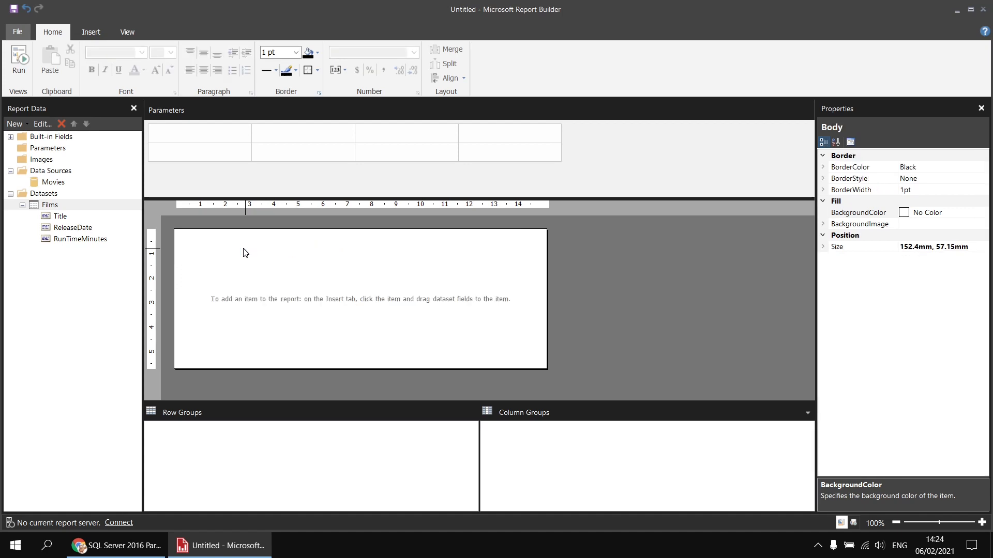
Insert a table in the report body with columns for the Title, ReleaseDate and RunTimeMinutes fields
right_click(177, 232)
mouse_move(231, 286)
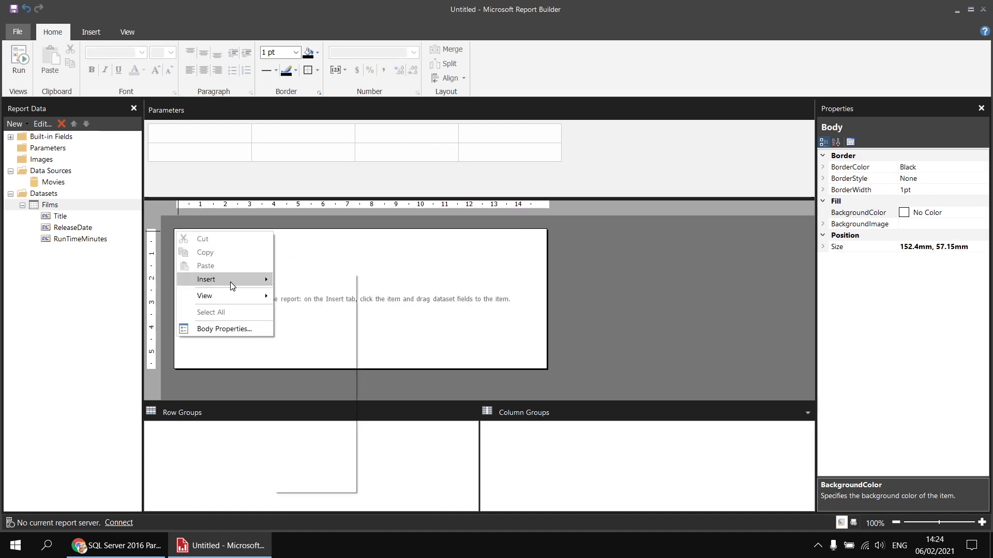
left_click(306, 306)
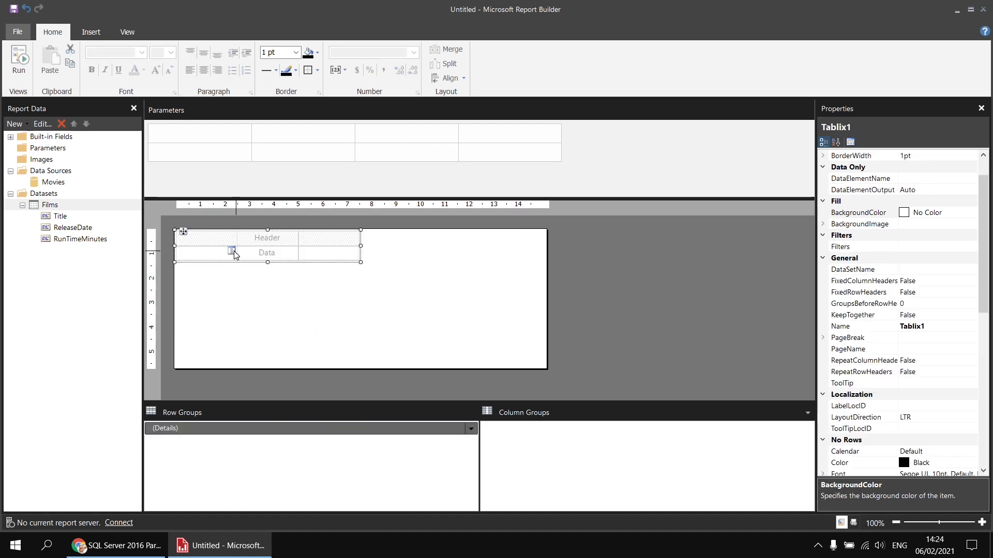
left_click(234, 255)
left_click(248, 259)
left_click(294, 253)
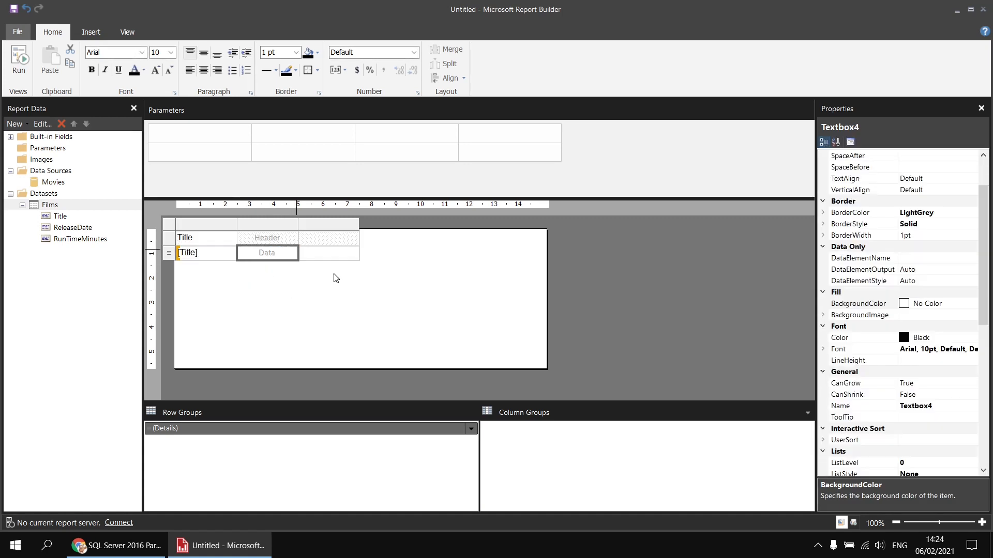
left_click(355, 253)
left_click(381, 289)
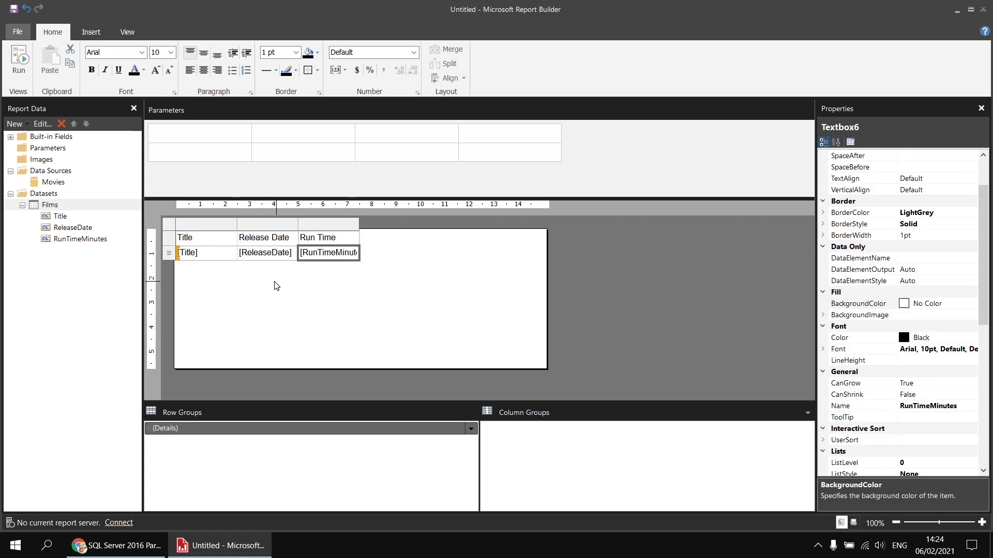
Switch the font of all the table's cells to Arial Black and back to Arial
left_click_drag(221, 241, 324, 257)
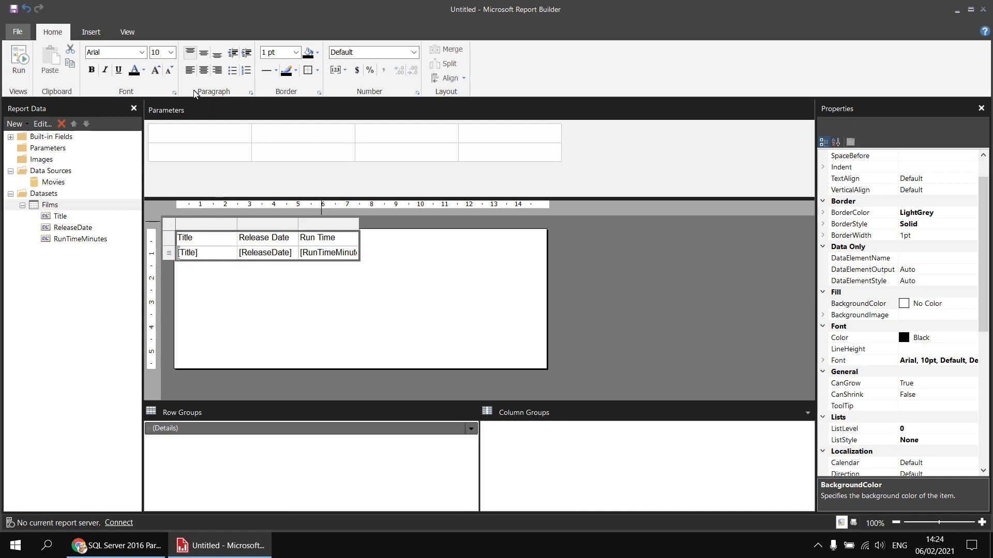
left_click(141, 52)
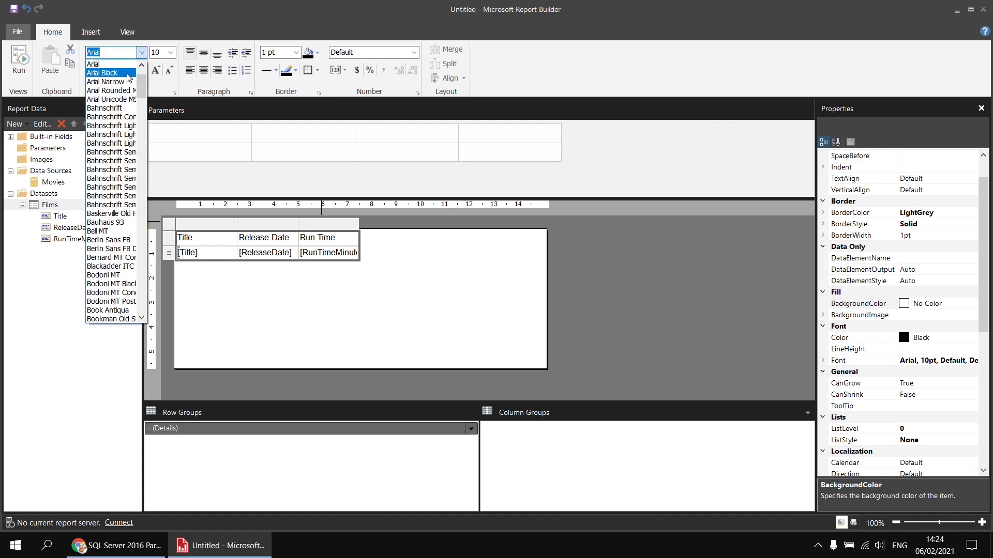
left_click(129, 77)
left_click(141, 52)
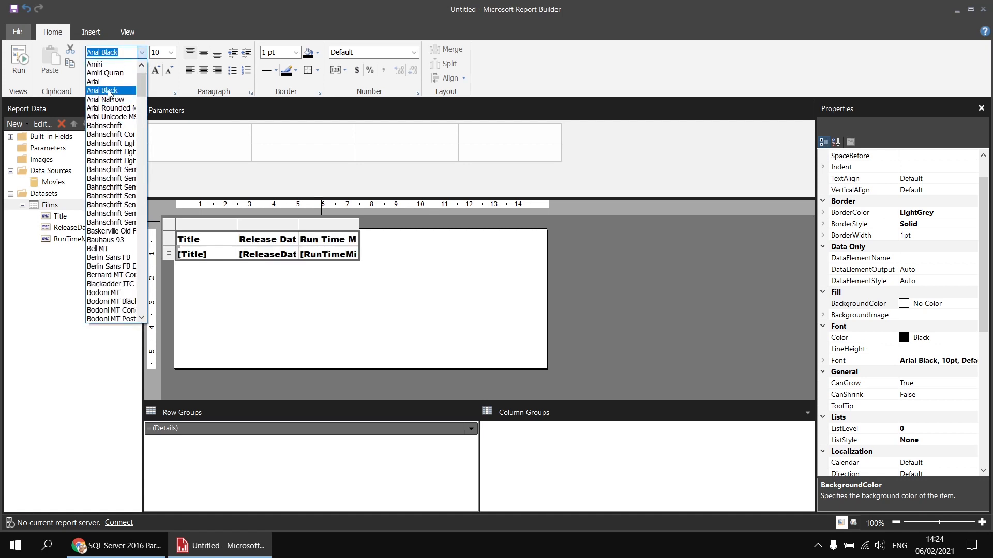
left_click(95, 81)
Widen the Title column to about 10.2 cm so the table fills the body's width, and align the table with the body's corner
left_click_drag(237, 223, 424, 224)
left_click(316, 295)
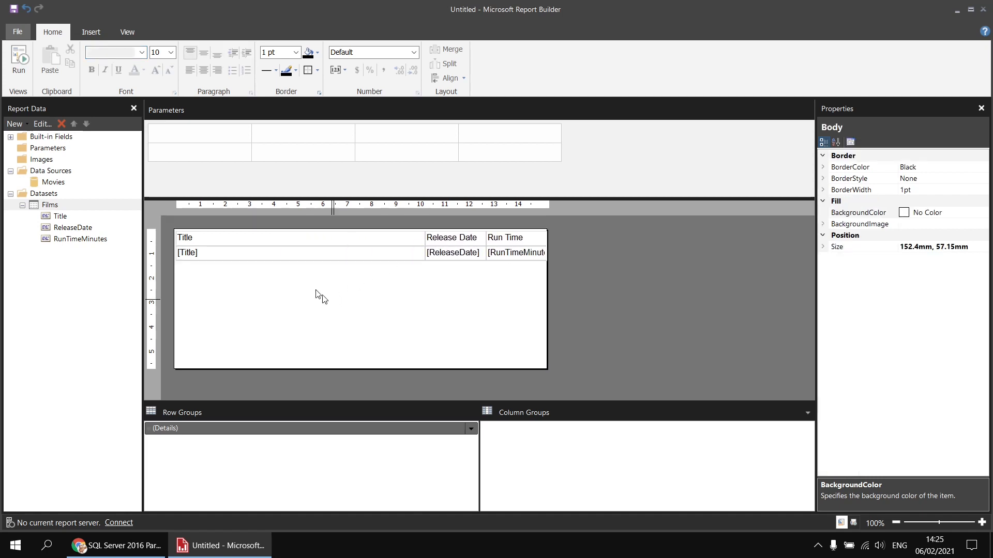
left_click(203, 237)
left_click(183, 231)
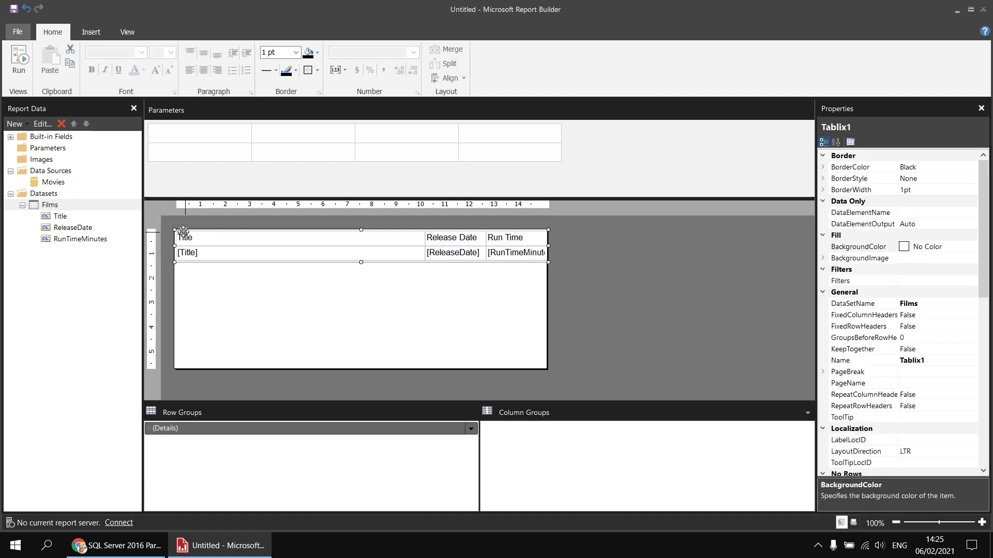
left_click(387, 236)
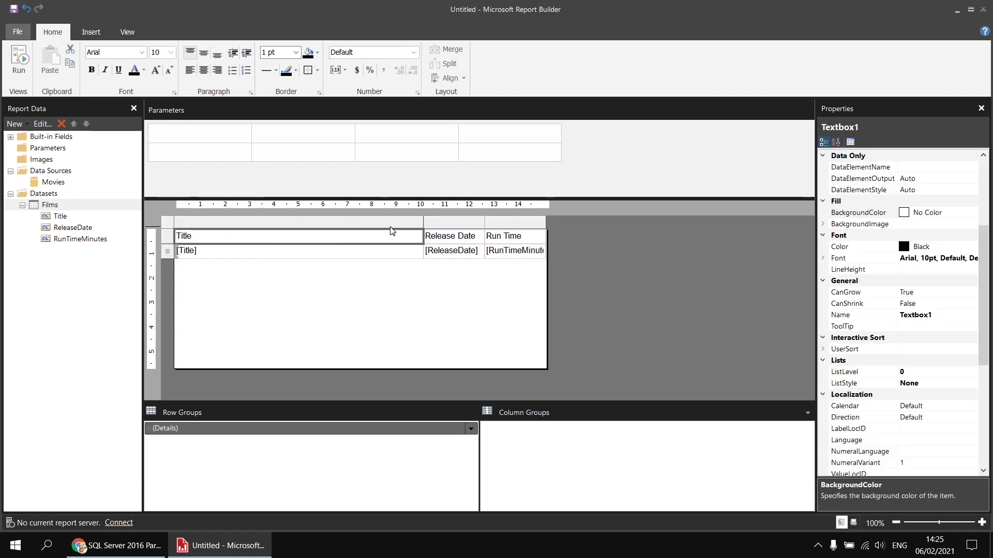
left_click(425, 225)
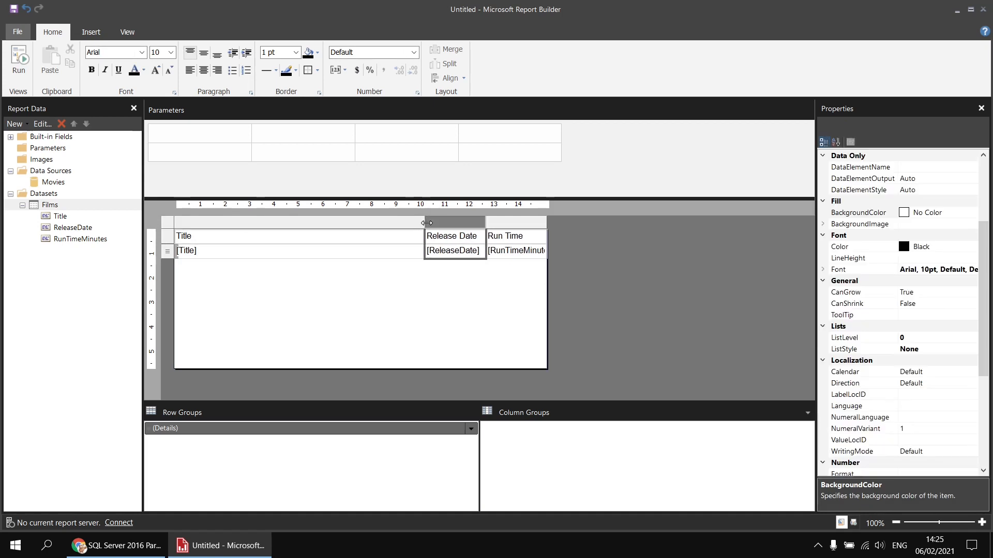
left_click(461, 279)
Apply the Date number format to the table's ReleaseDate data cell
left_click(457, 252)
left_click(414, 52)
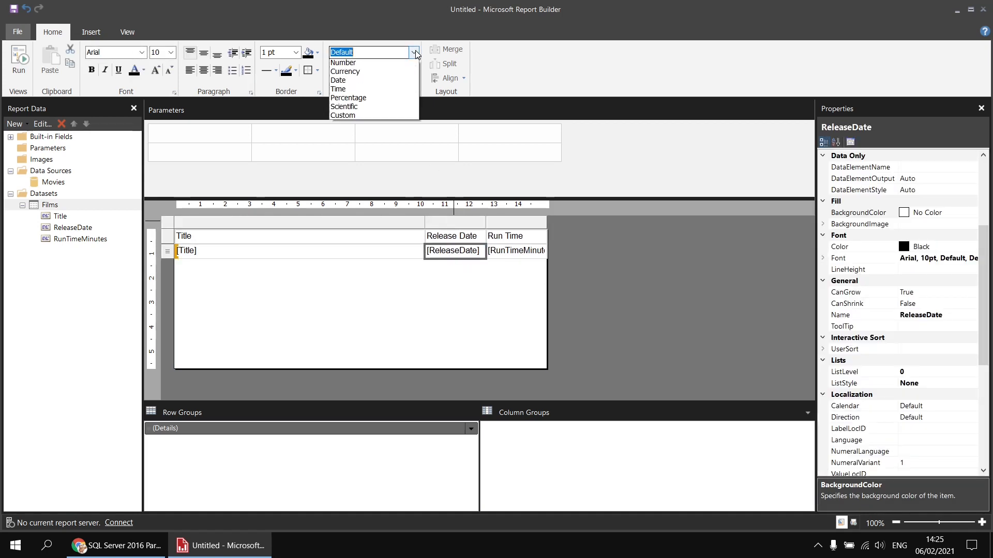
left_click(362, 80)
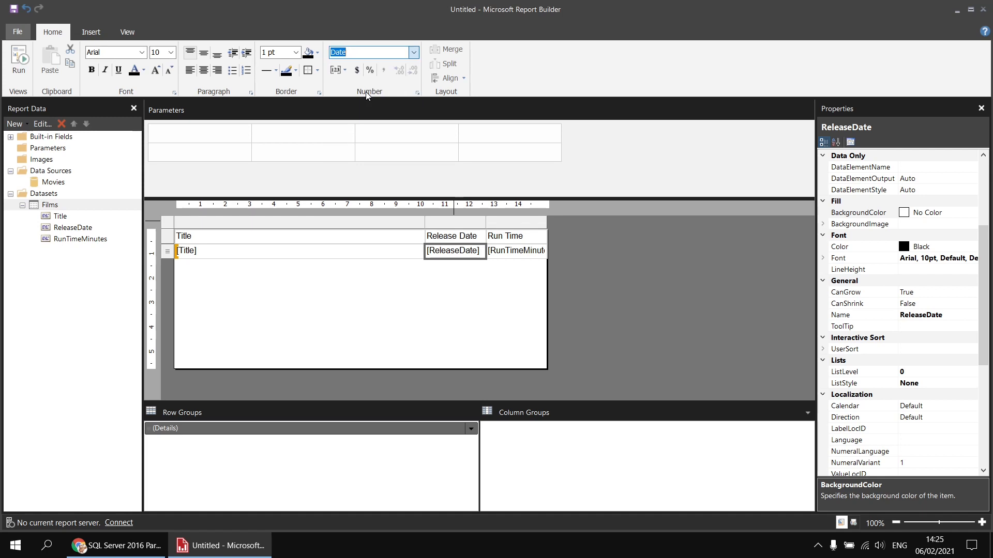
Fill the table's header row with LightSteelBlue, and preview the report before returning to the design
left_click(172, 237)
left_click(317, 52)
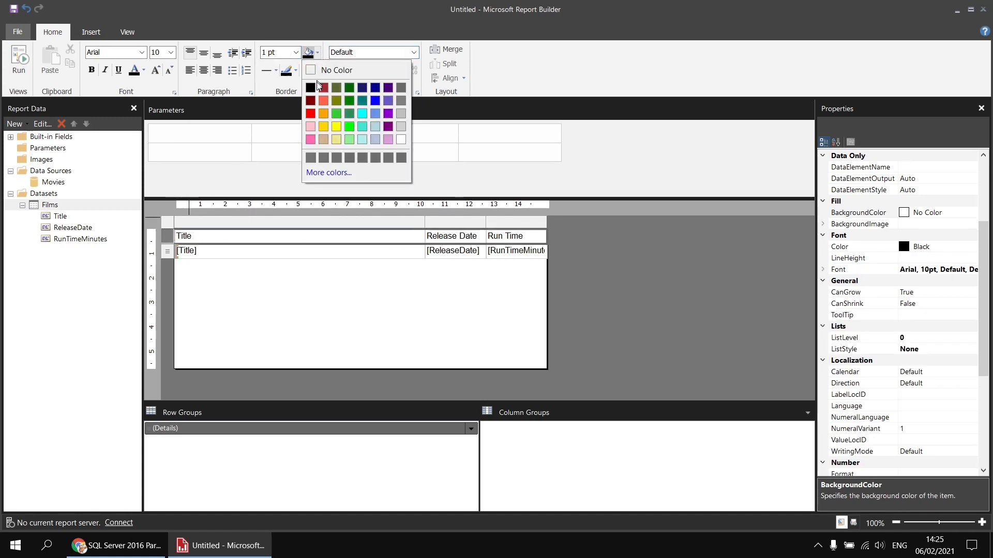
left_click(375, 140)
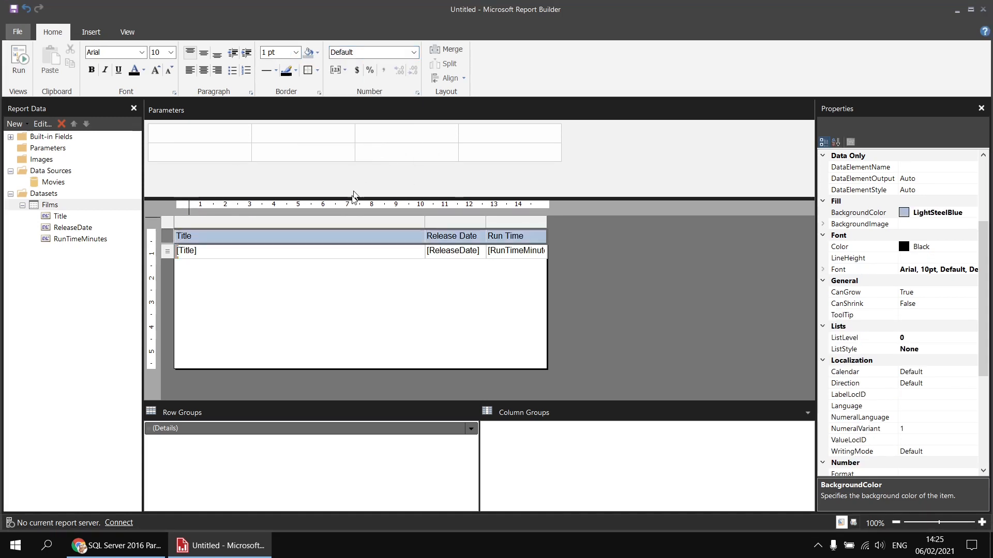
left_click(21, 61)
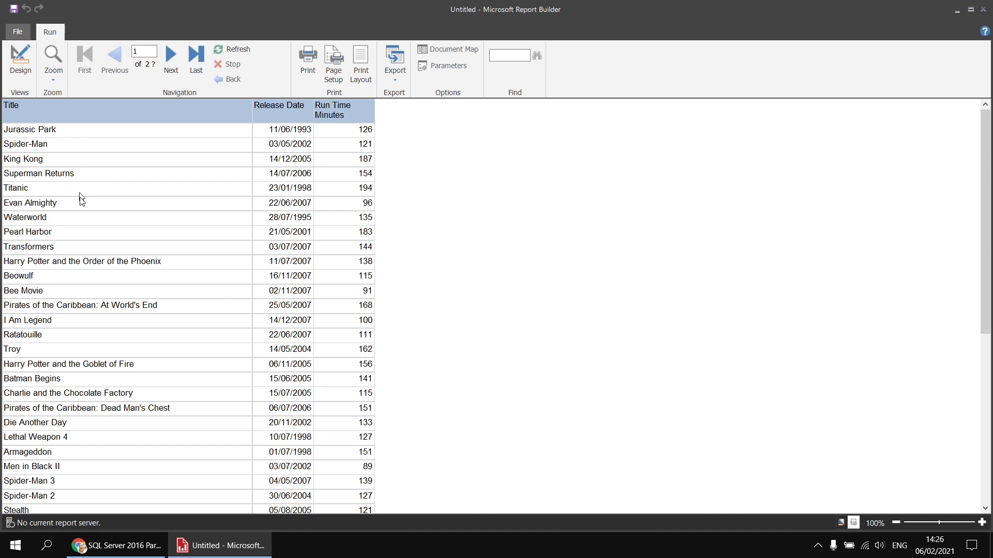
left_click(20, 59)
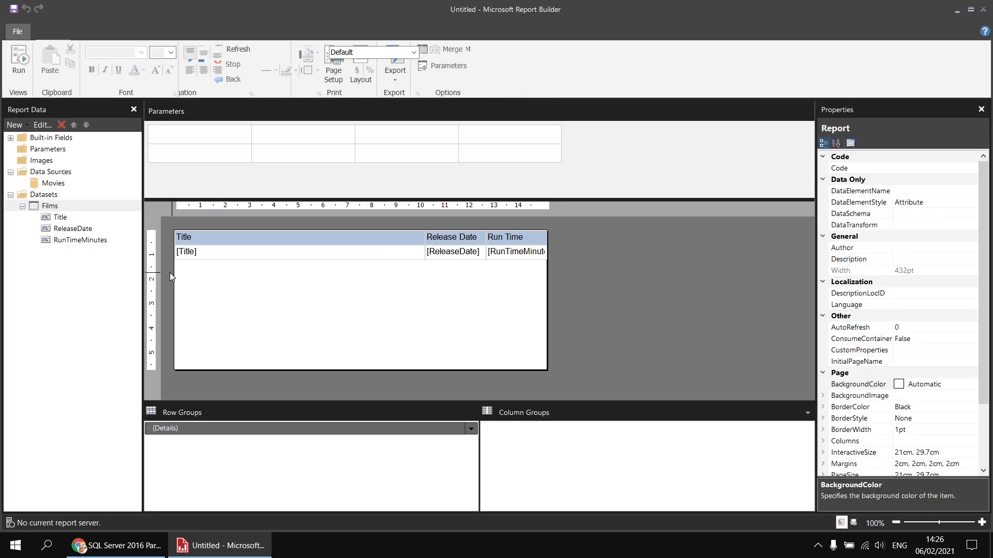
Add a WHERE clause to the Films dataset query that matches Film.Title LIKE a TitleText parameter, and save the dataset
right_click(60, 207)
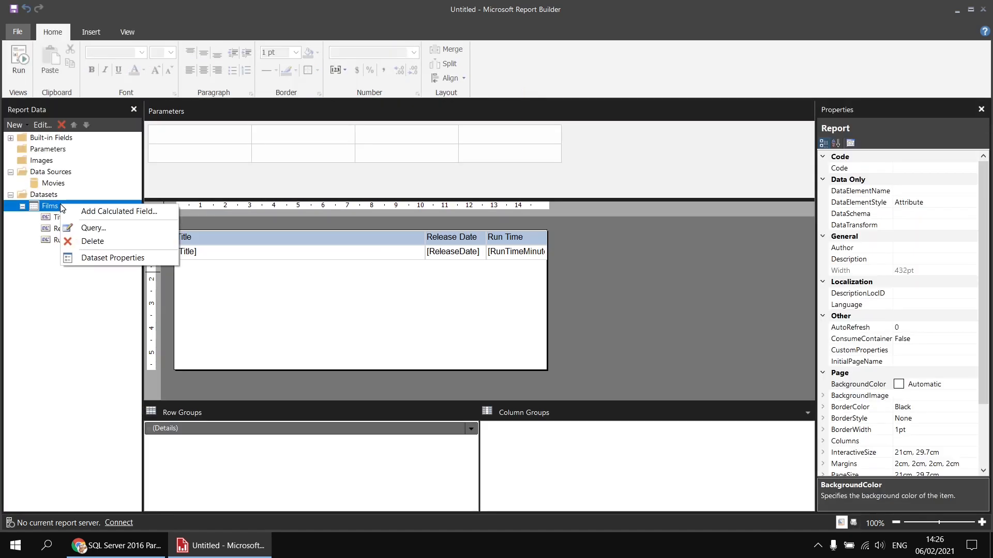
left_click(110, 259)
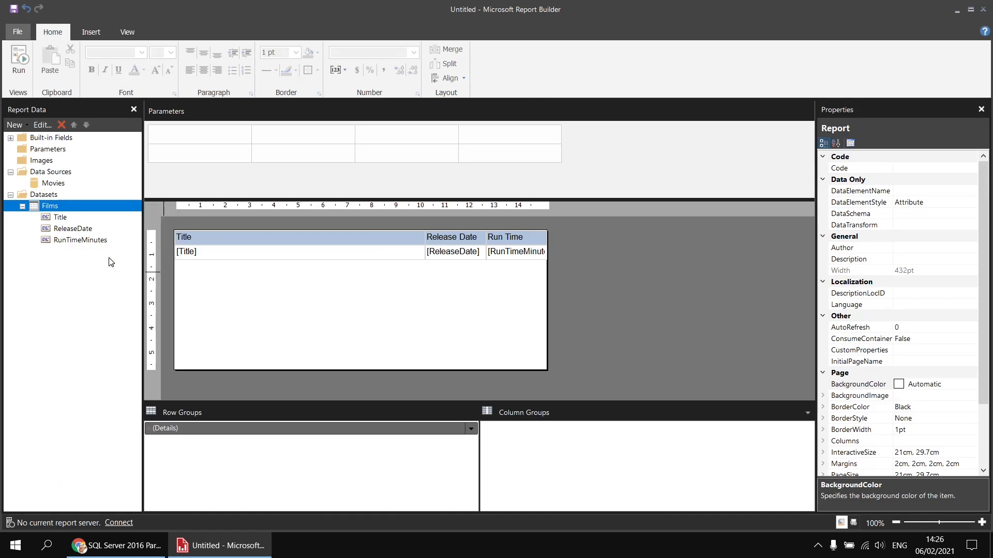
left_click(410, 332)
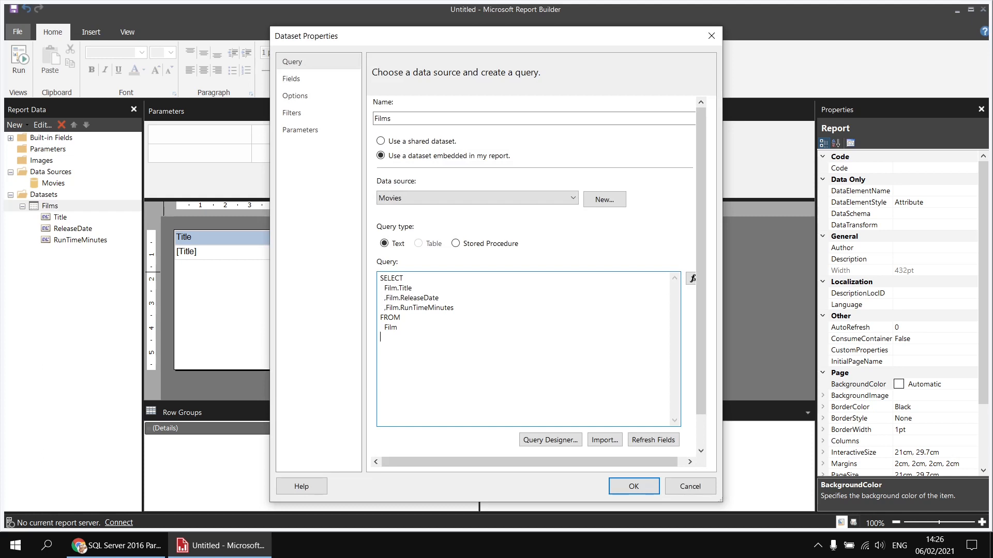
type("WHER")
left_click_drag(385, 289, 402, 288)
left_click(401, 345)
type("Film.Title")
type("tlte")
key("BackSpace")
key("BackSpace")
type("eTex")
left_click(633, 488)
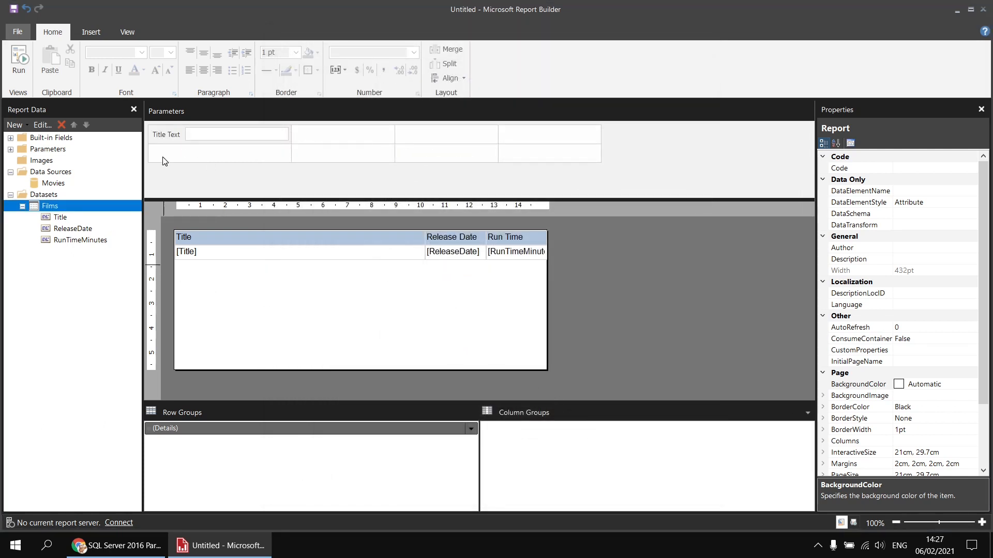
Run the report with the Title Text parameter set to star%
left_click(27, 70)
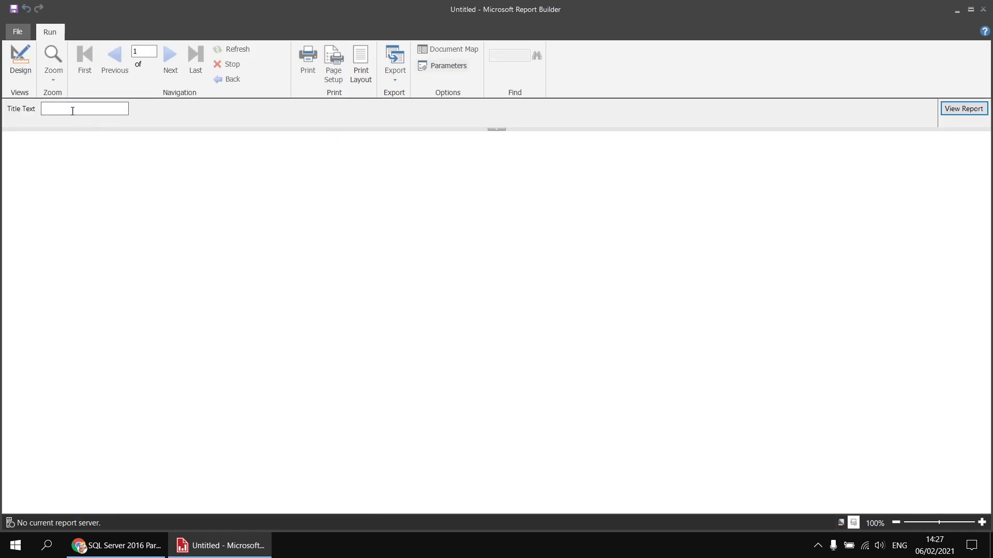
type("star%")
left_click(964, 109)
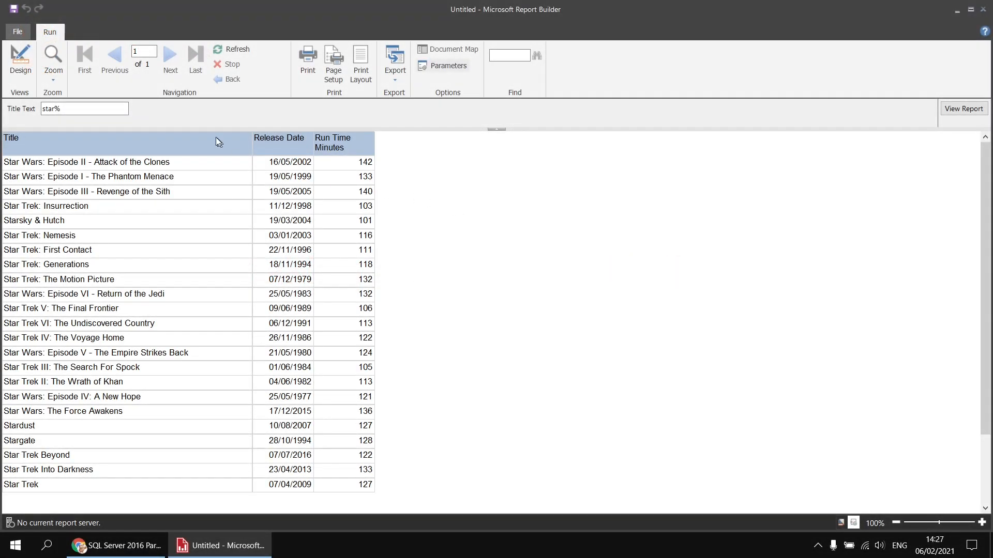
Clear the Title Text parameter, try to view the report without a value, and return to the design
left_click_drag(86, 109, 29, 113)
left_click(966, 109)
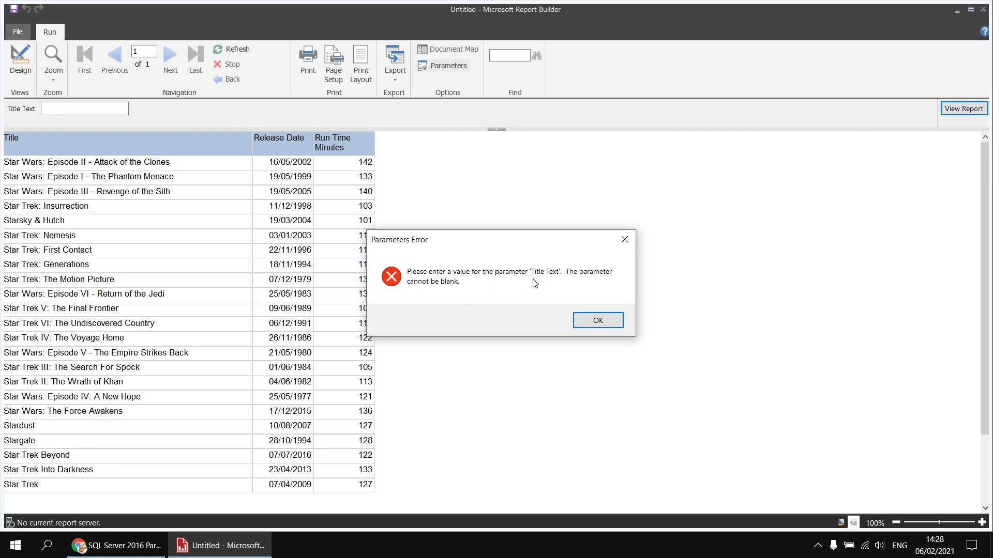
left_click(598, 321)
left_click(20, 61)
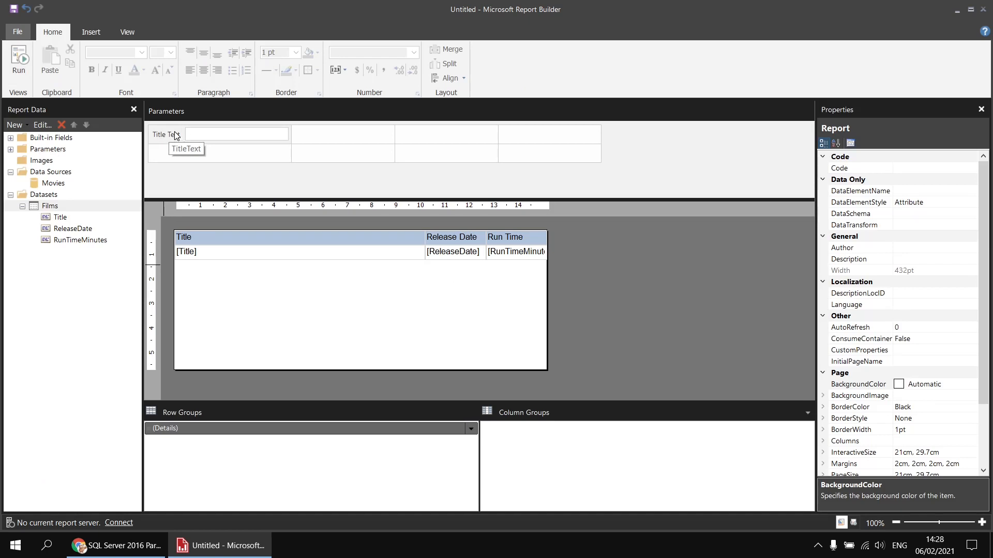
Allow blank values for the TitleText report parameter
left_click(12, 149)
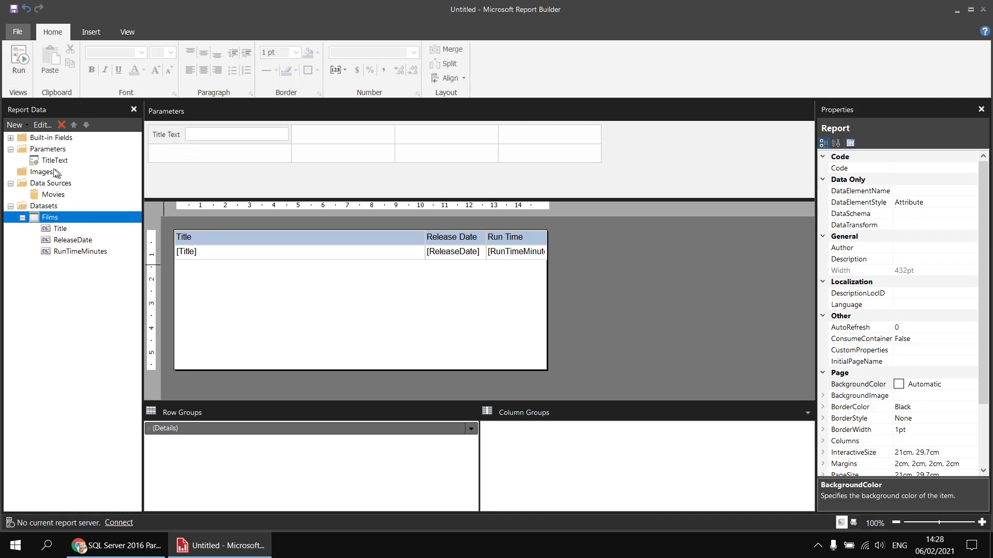
left_click(55, 161)
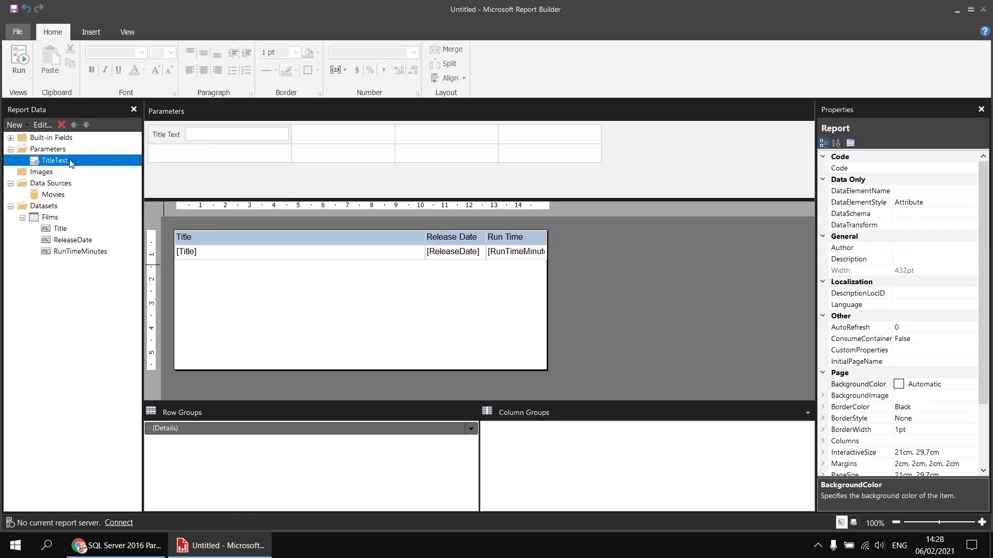
double_click(166, 138)
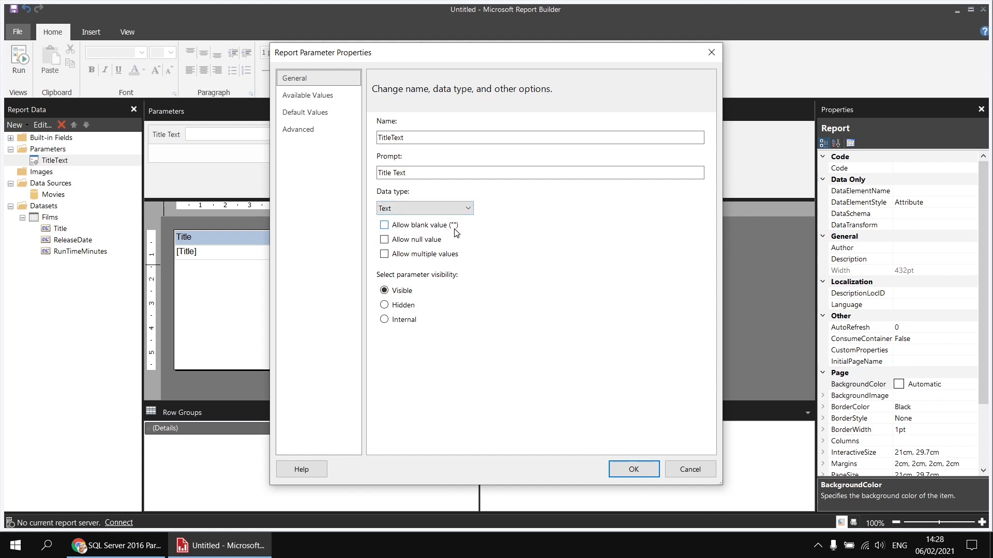
left_click(397, 226)
left_click(623, 468)
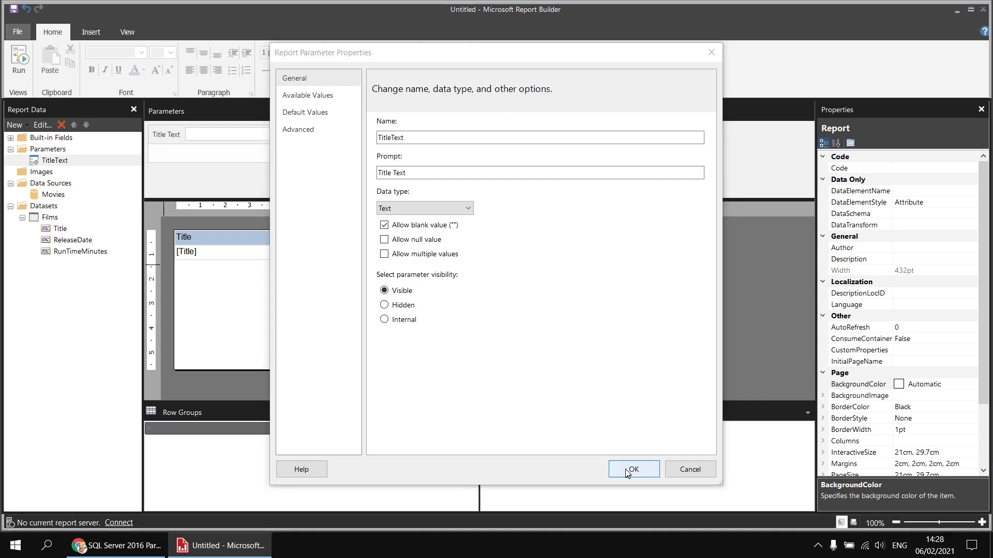
Run the report with a blank Title Text parameter, check the listed films, and return to the design
left_click(21, 61)
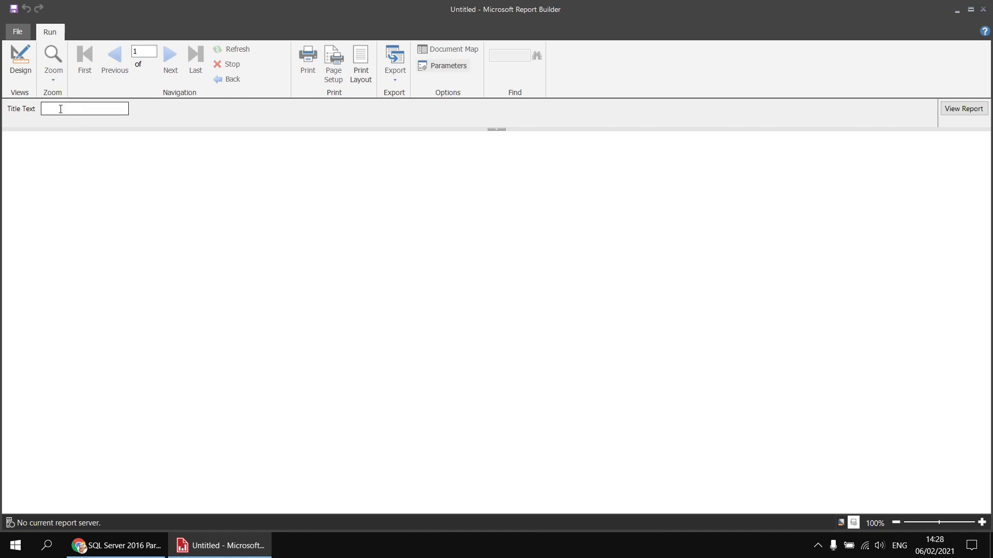
left_click(958, 114)
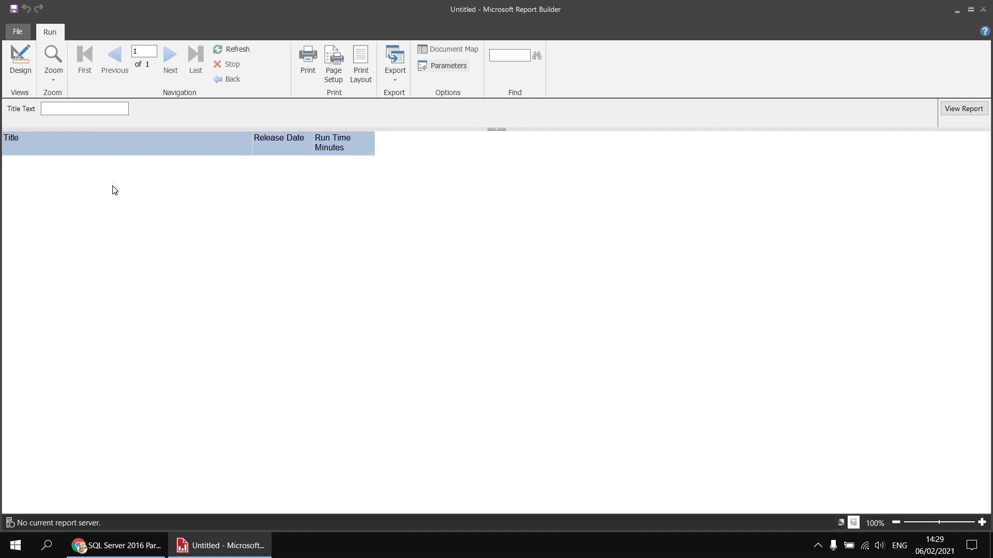
left_click(21, 64)
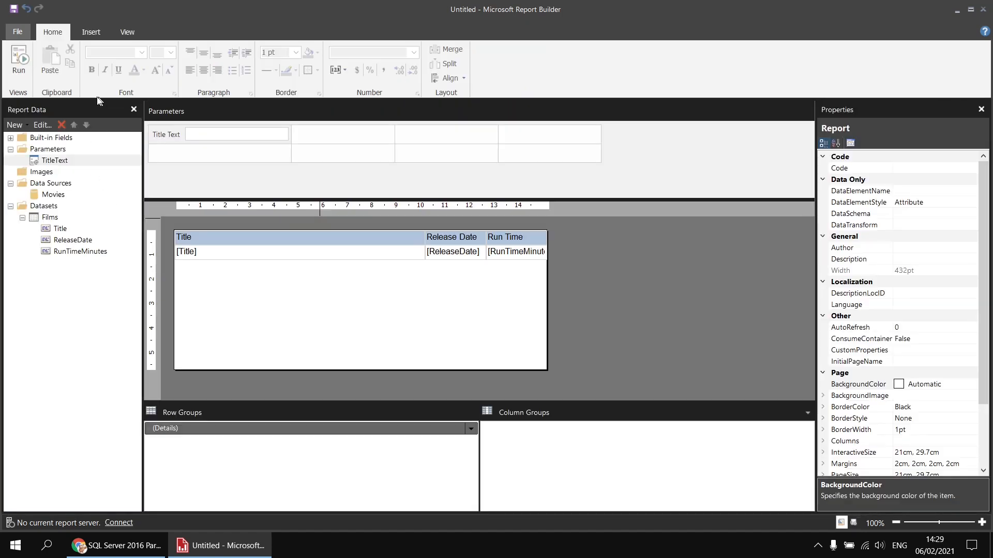
Change the TitleText report parameter to allow null values and disallow blank values
double_click(167, 138)
left_click(395, 230)
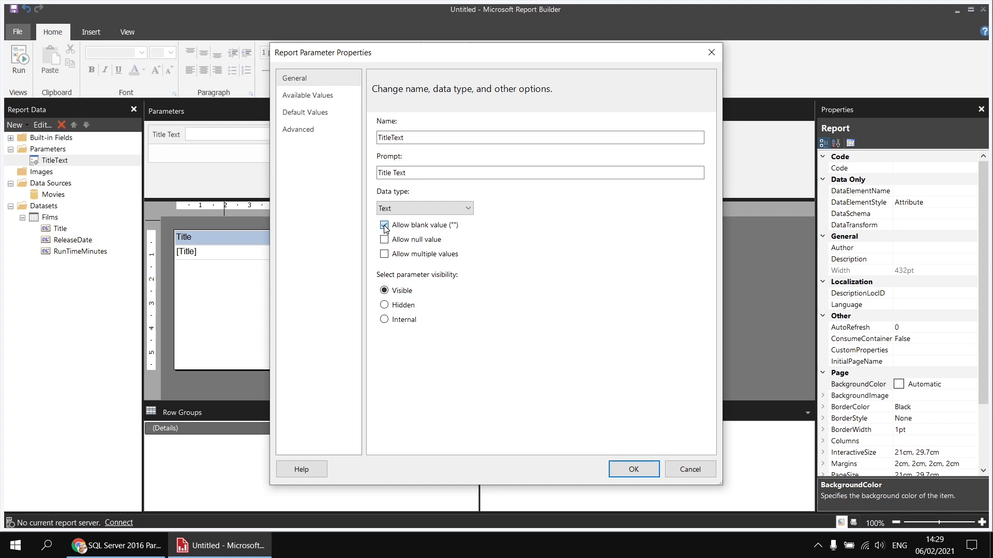
left_click(384, 226)
left_click(385, 243)
left_click(634, 469)
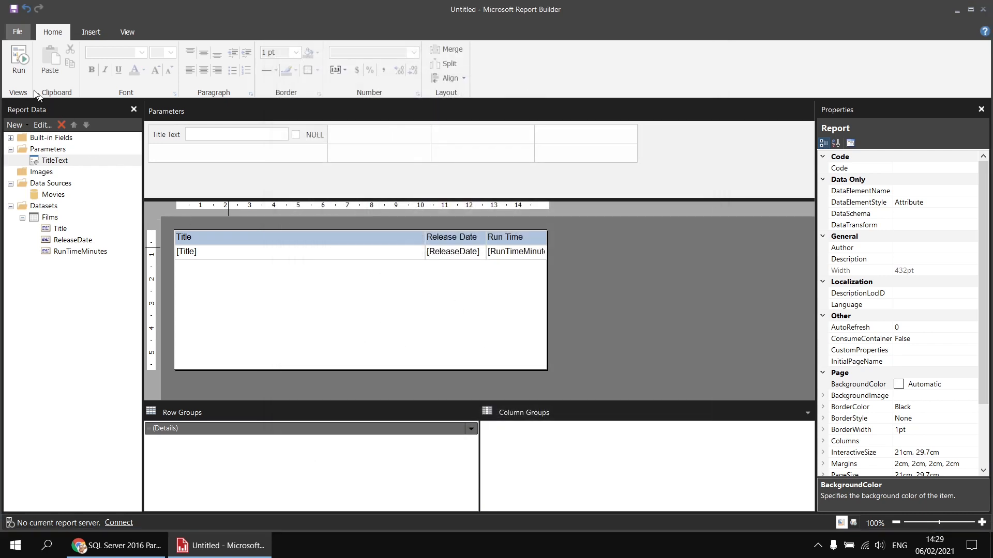
Run the report with the Title Text parameter set to NULL
left_click(19, 61)
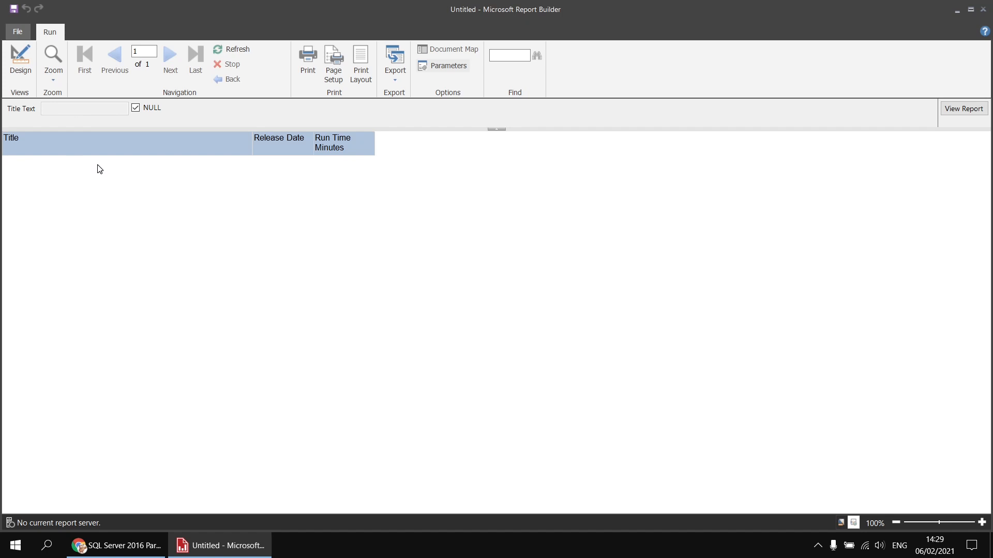
Run the report with Title Text set to star%, and again with it set to NULL, to compare the listed films
left_click(135, 108)
left_click(88, 109)
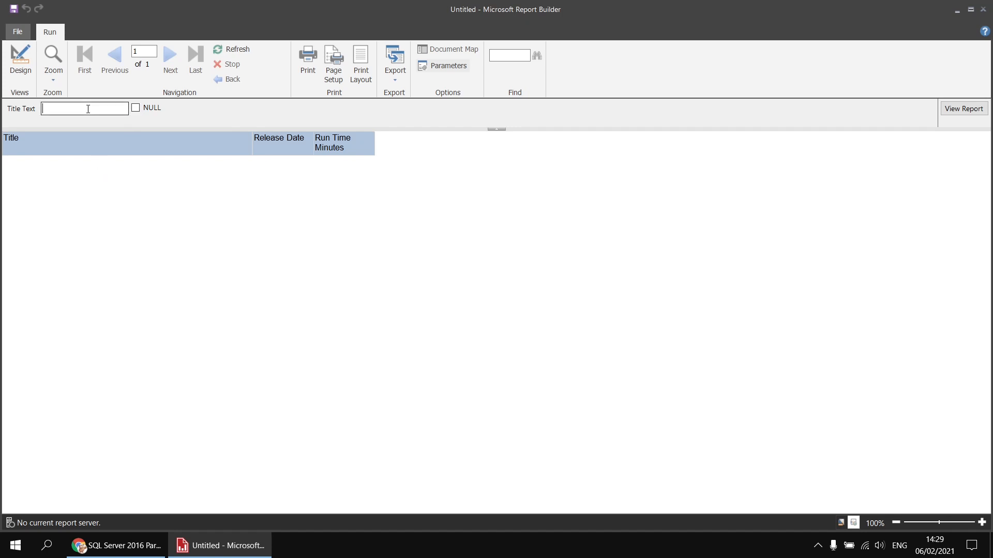
type("star%")
left_click(974, 109)
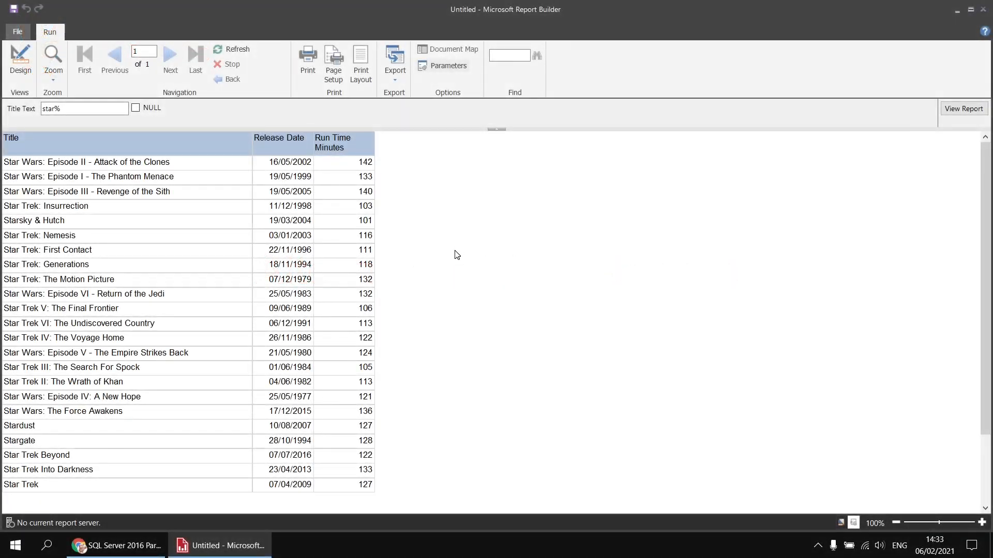
left_click(135, 109)
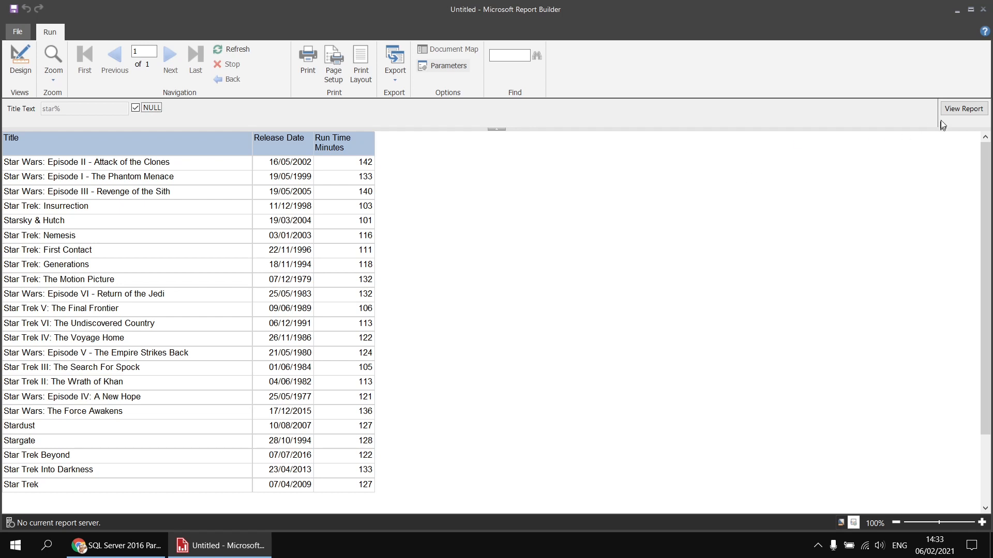
left_click(954, 110)
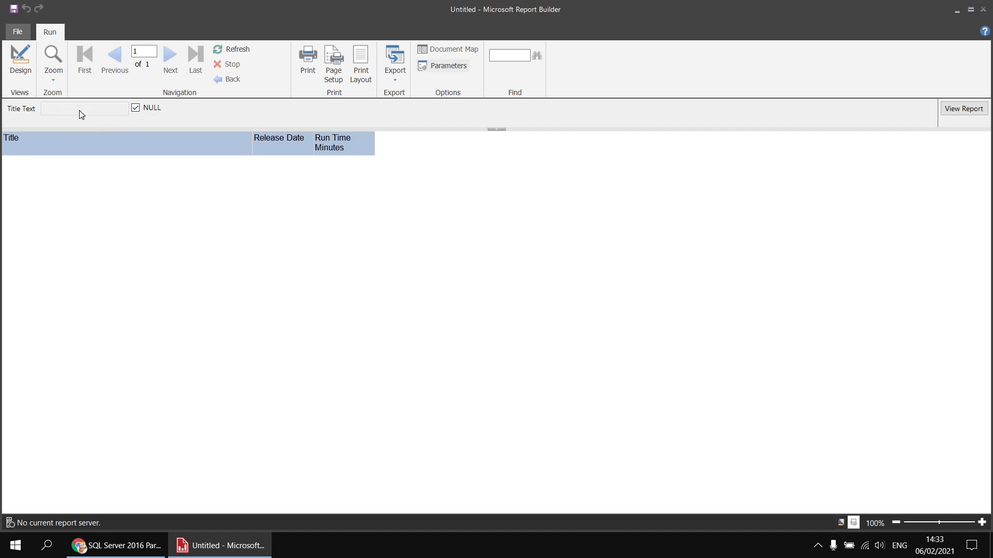
Run the report with Title Text set to king% and return to the design
left_click(136, 107)
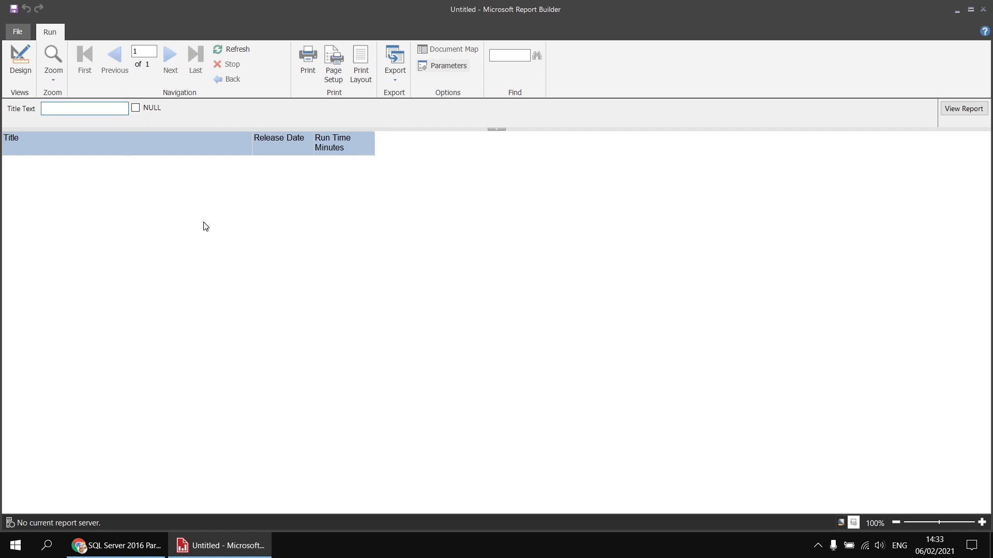
type("king%")
key("Return")
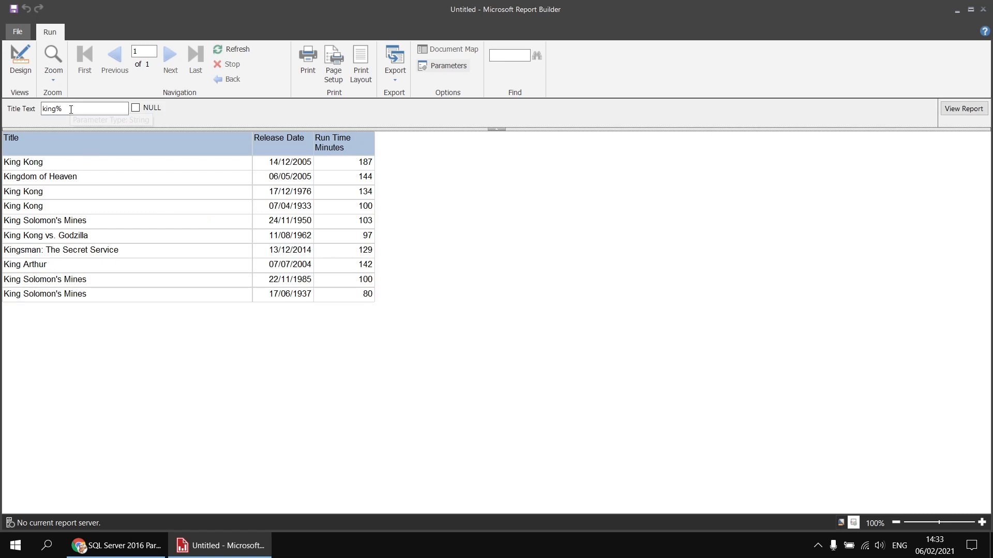
left_click(20, 61)
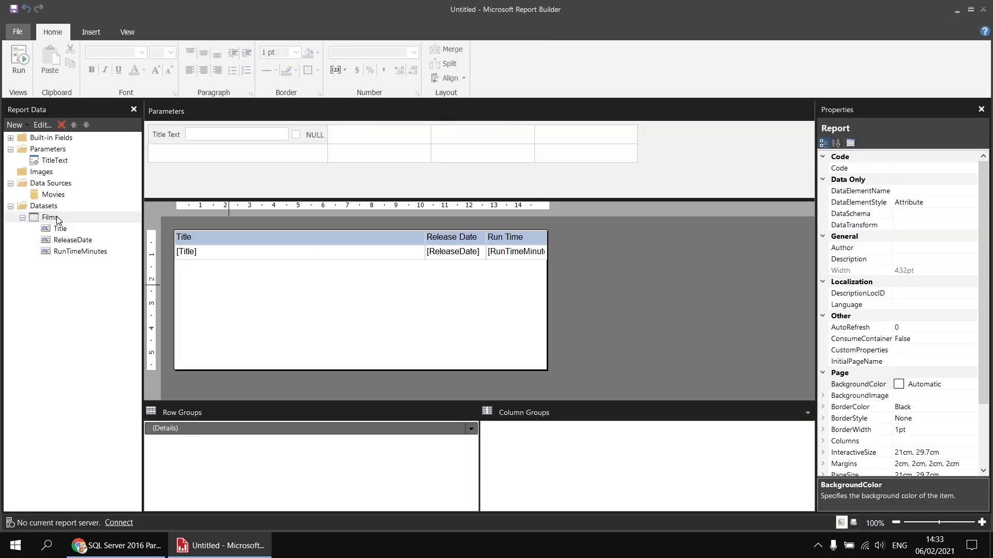
right_click(56, 217)
left_click(100, 271)
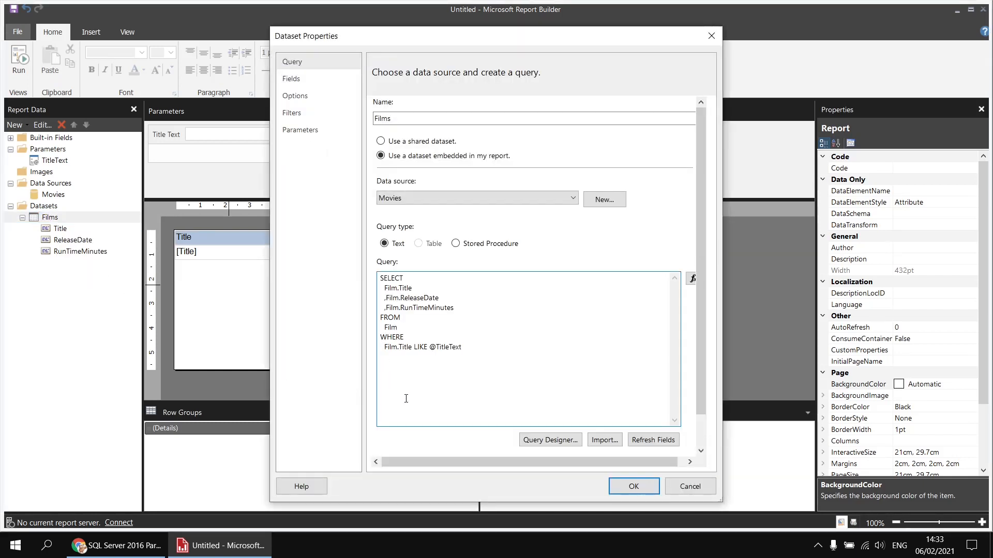
left_click(384, 347)
type("(")
left_click(469, 346)
type("OR")
left_click_drag(432, 346, 464, 348)
key("ctrl+c")
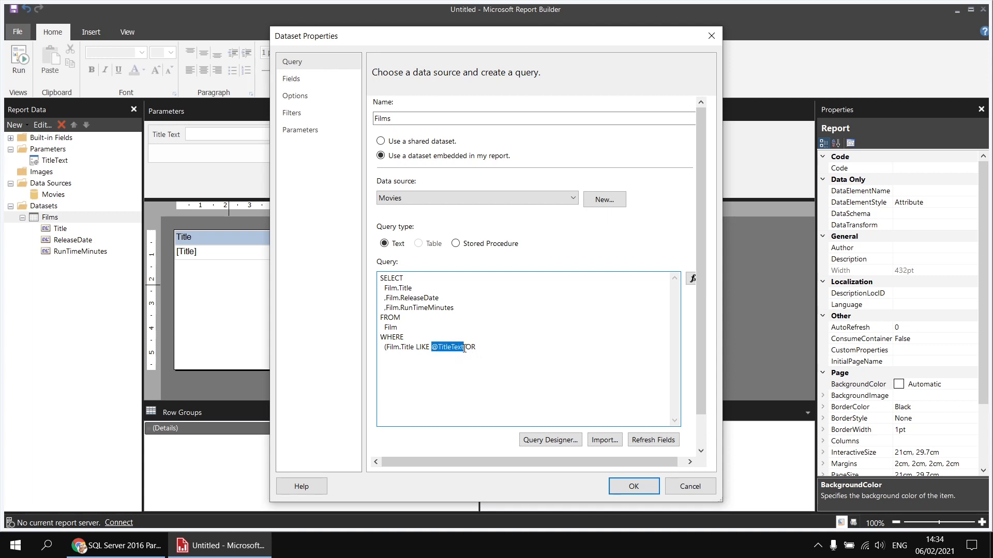
left_click(498, 346)
key("ctrl+v")
type("IS NULL")
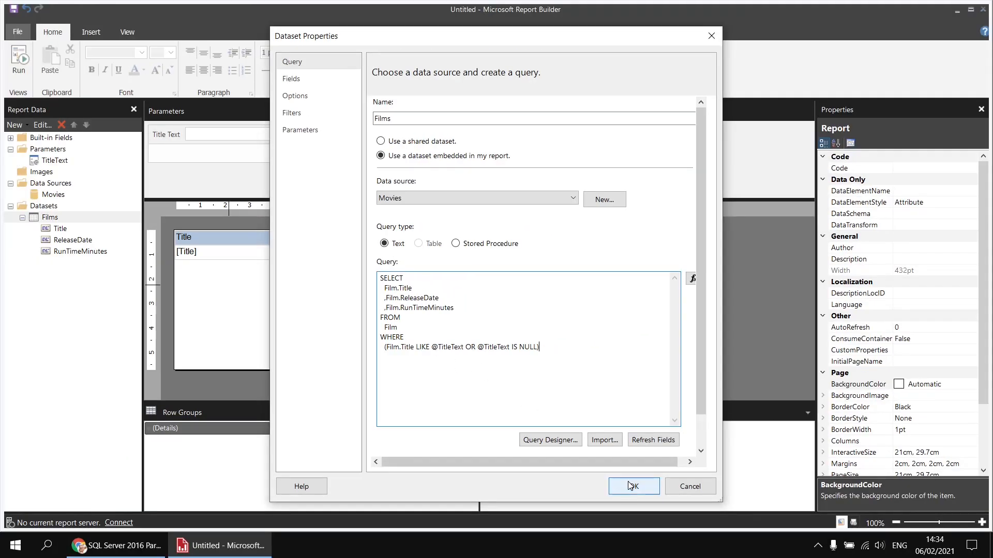
left_click(630, 489)
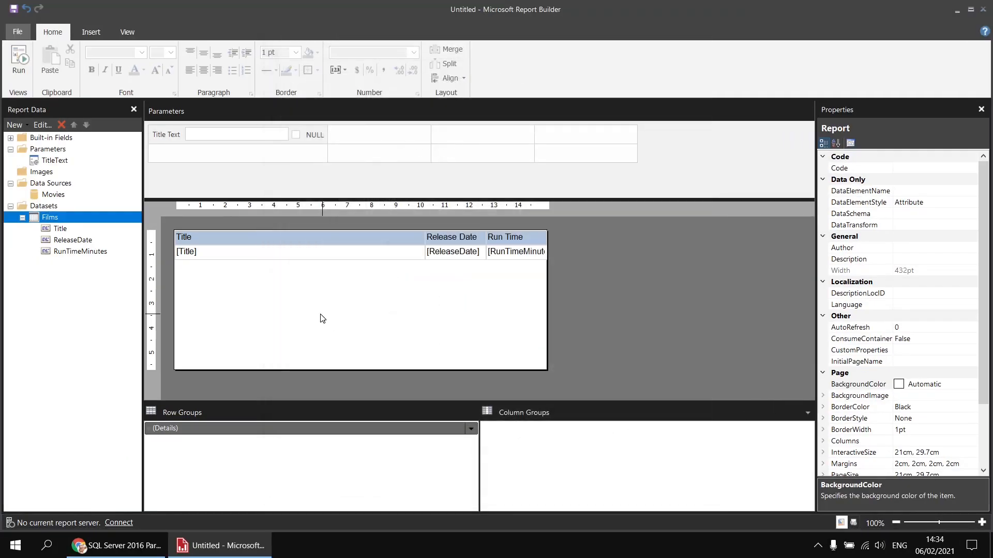
Run the report with a NULL Title Text and again with %king, and return to the design
left_click(18, 58)
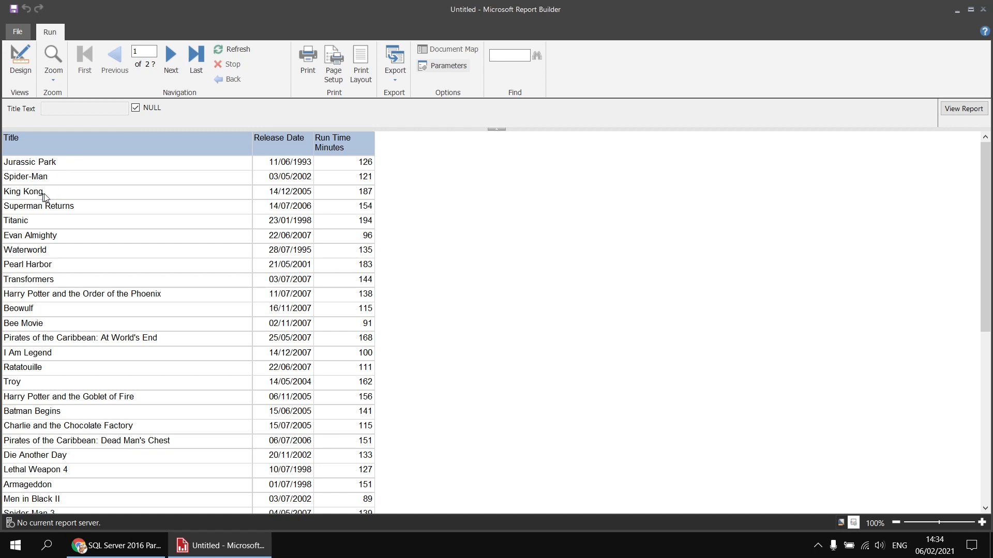
left_click(135, 107)
left_click(94, 109)
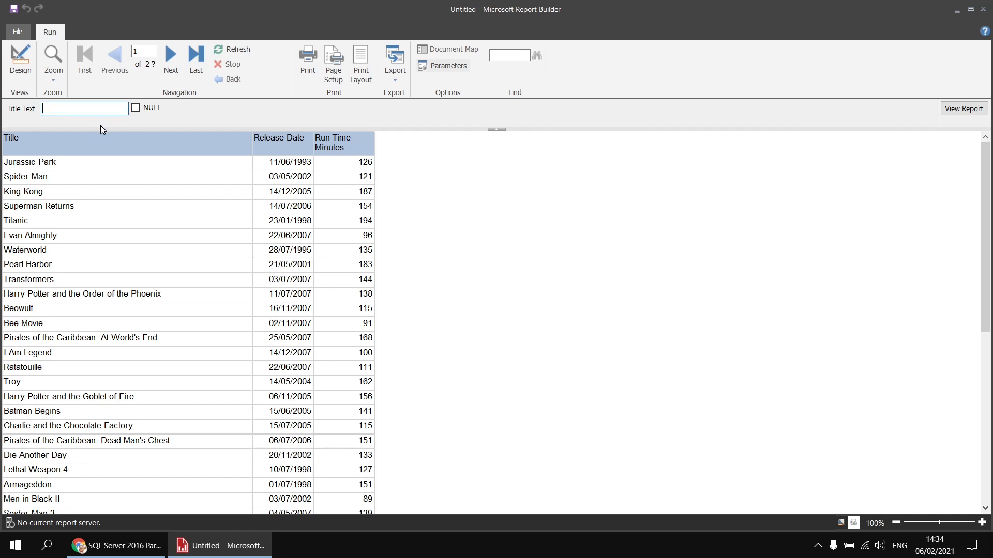
type("%king")
left_click(957, 110)
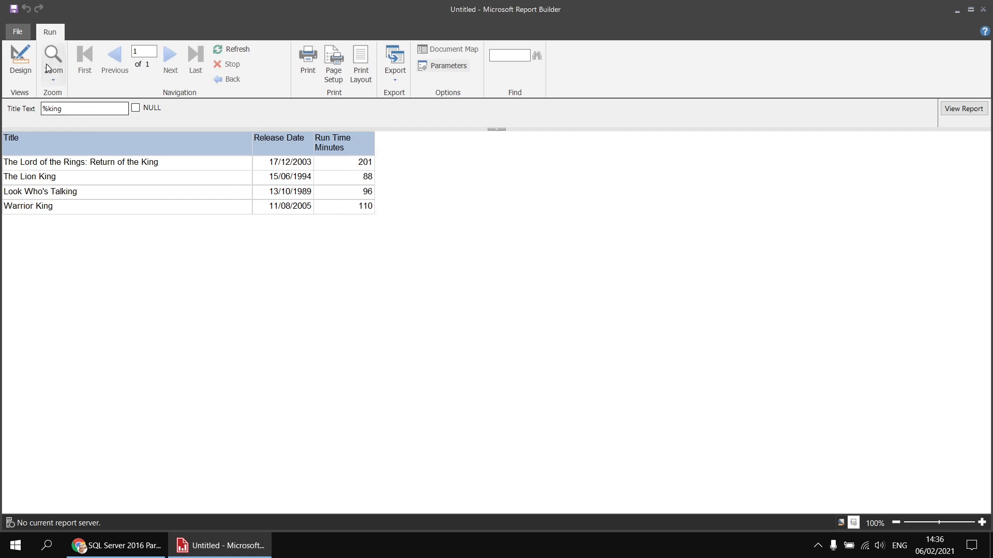
left_click(21, 61)
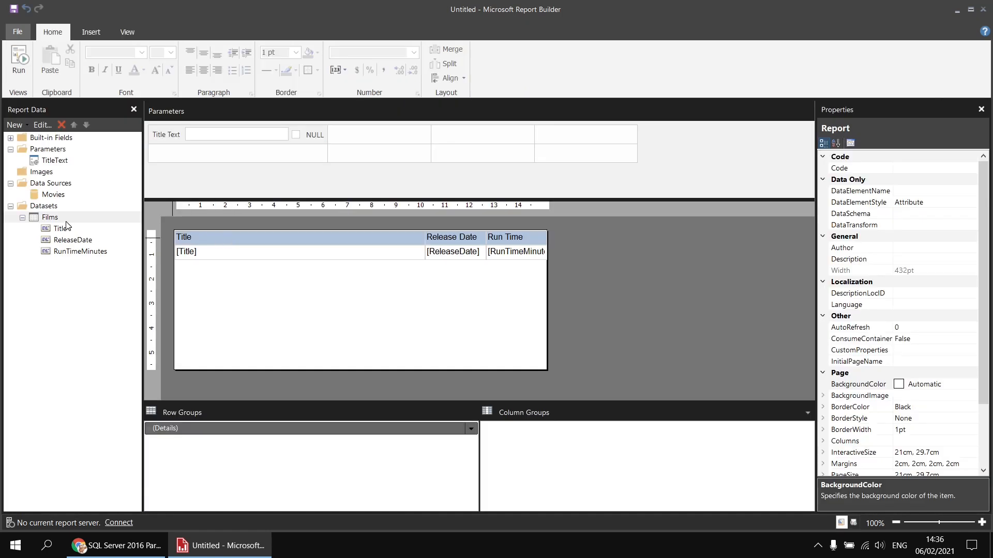
right_click(63, 219)
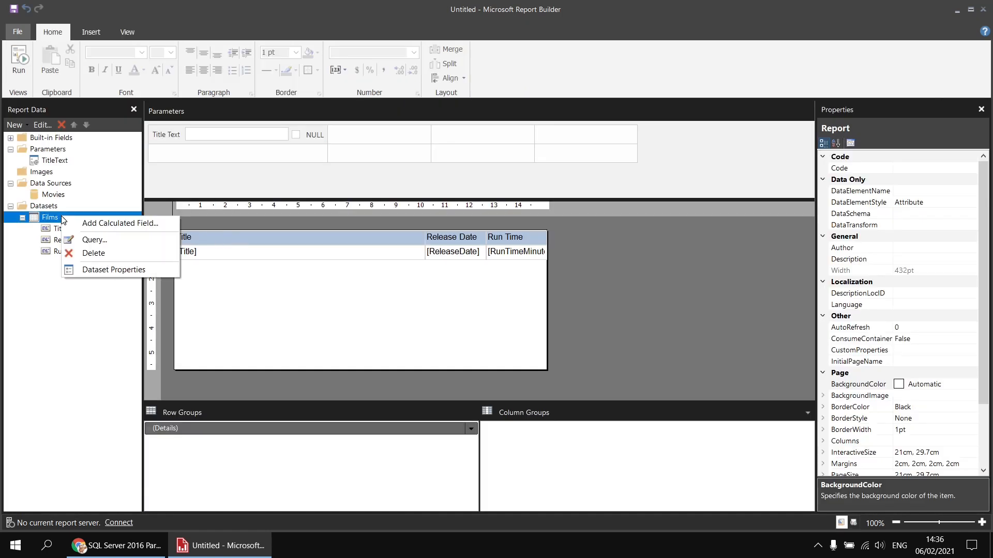
left_click(136, 271)
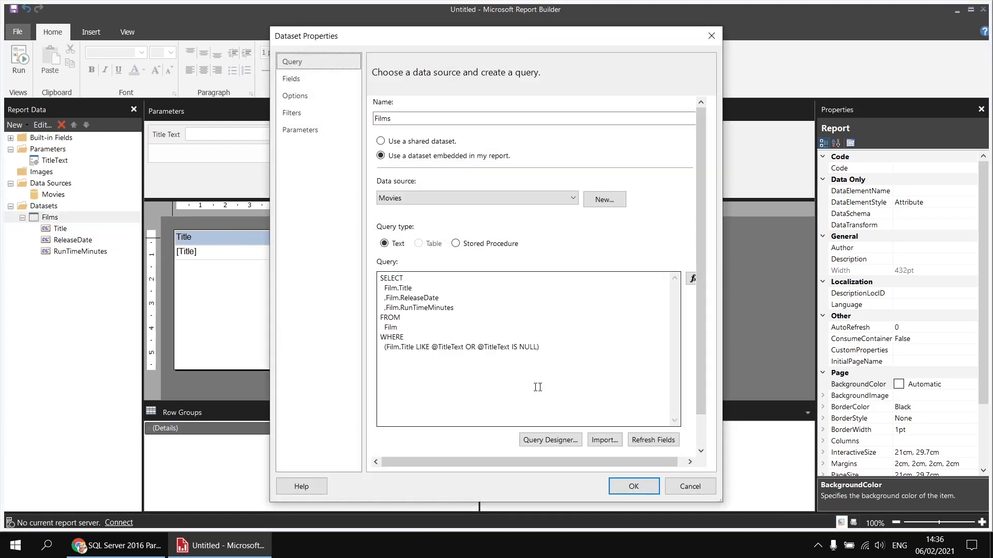
left_click(573, 376)
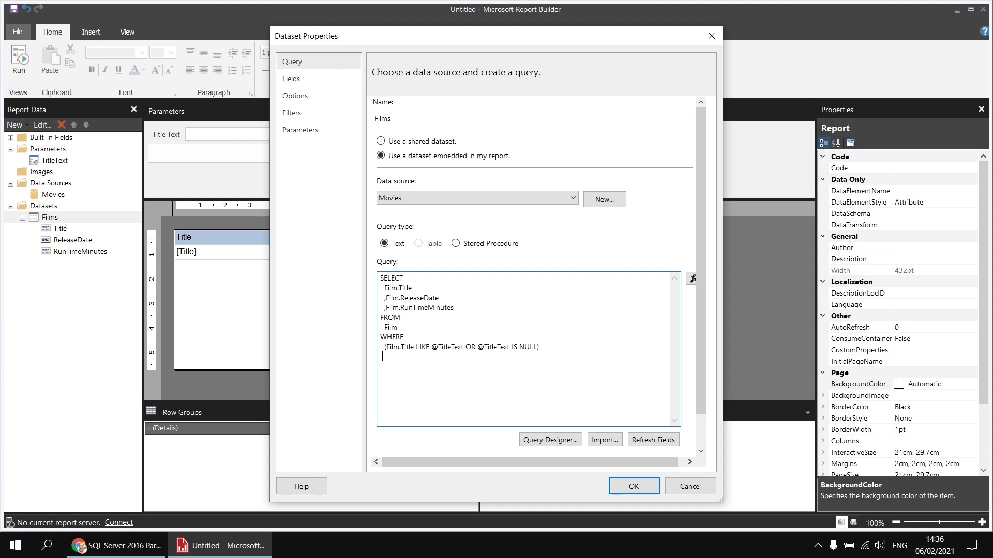
type("AND (")
left_click_drag(454, 308, 386, 309)
key("ctrl+c")
left_click(437, 360)
key("ctrl+v")
type(">=")
type(" @")
type("Min")
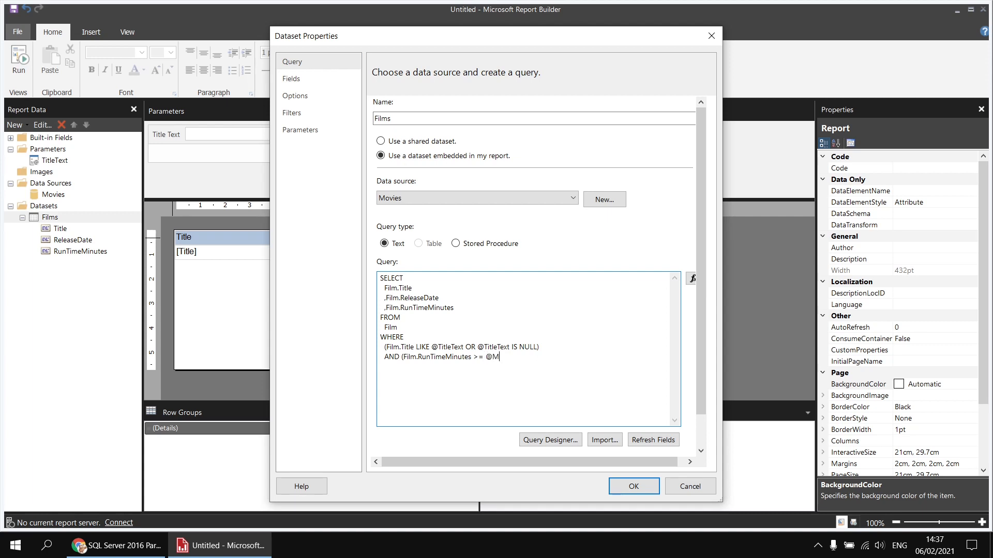
type("RunTime")
key("ctrl+shift+Left")
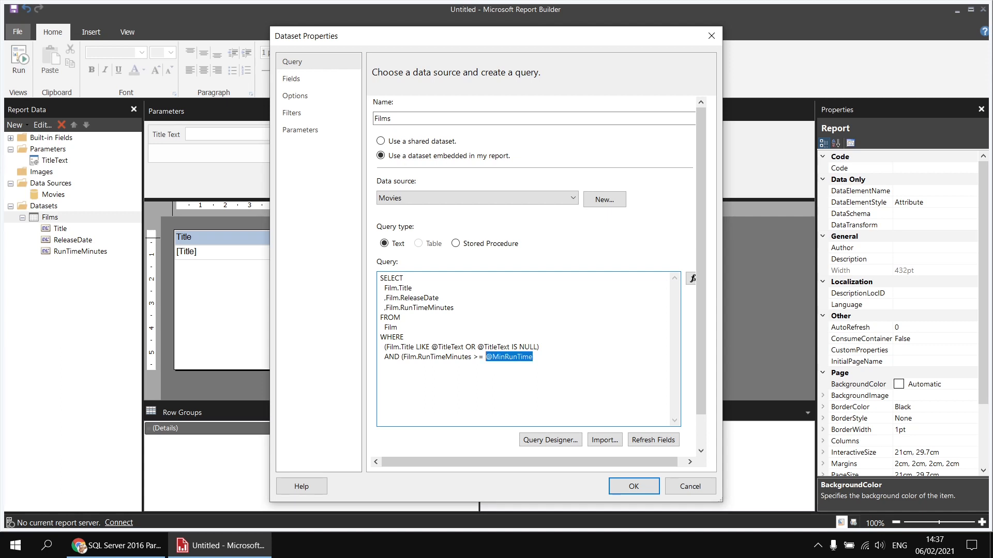
key("Right")
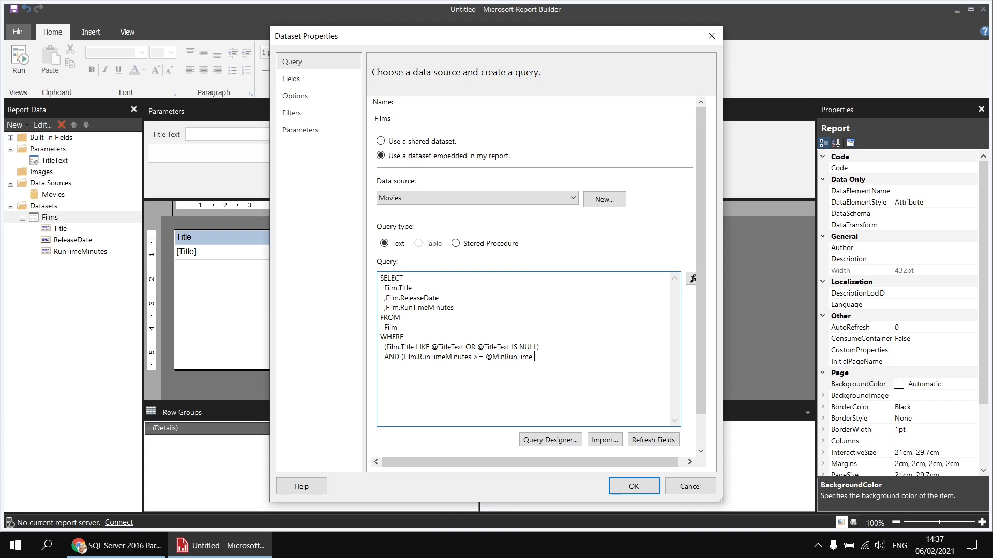
type("OR")
key("ctrl+v")
type("IS NULL)")
left_click_drag(624, 357, 385, 357)
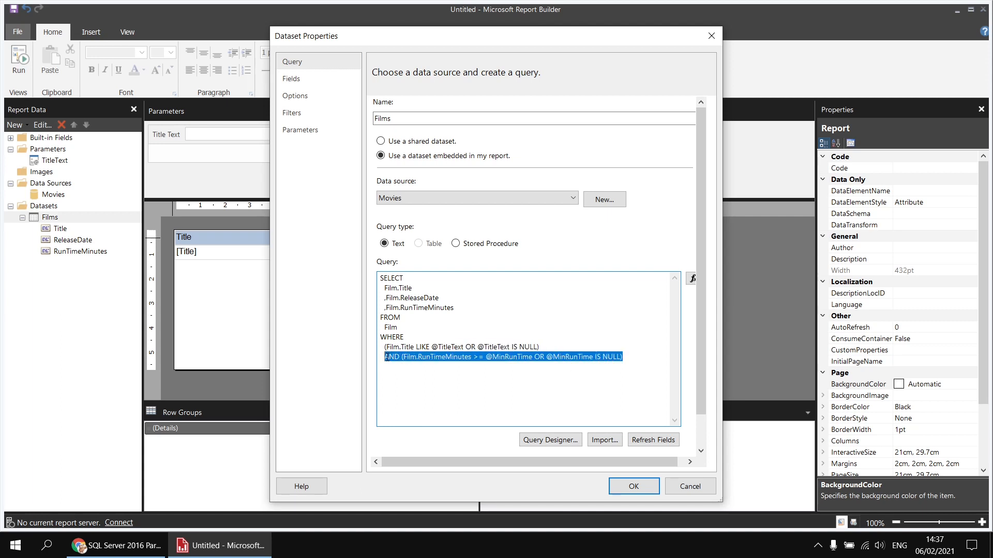
left_click(632, 357)
key("Return")
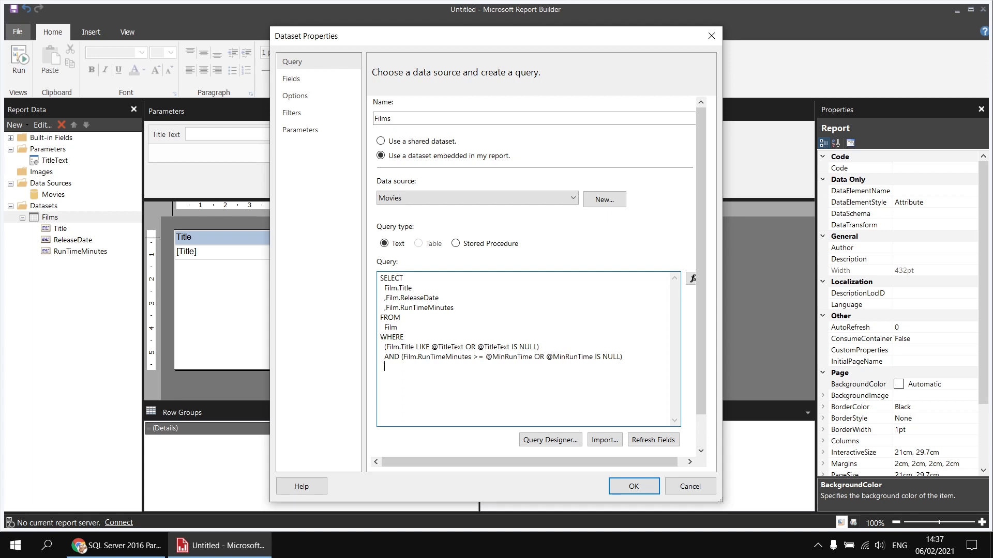
key("ctrl+v")
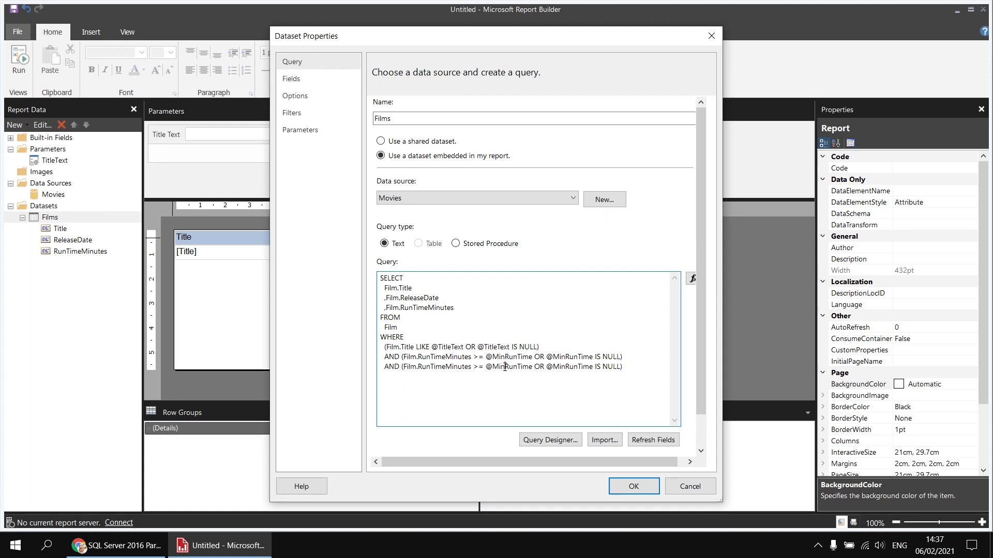
left_click_drag(505, 367, 498, 367)
key("BackSpace")
type("ax")
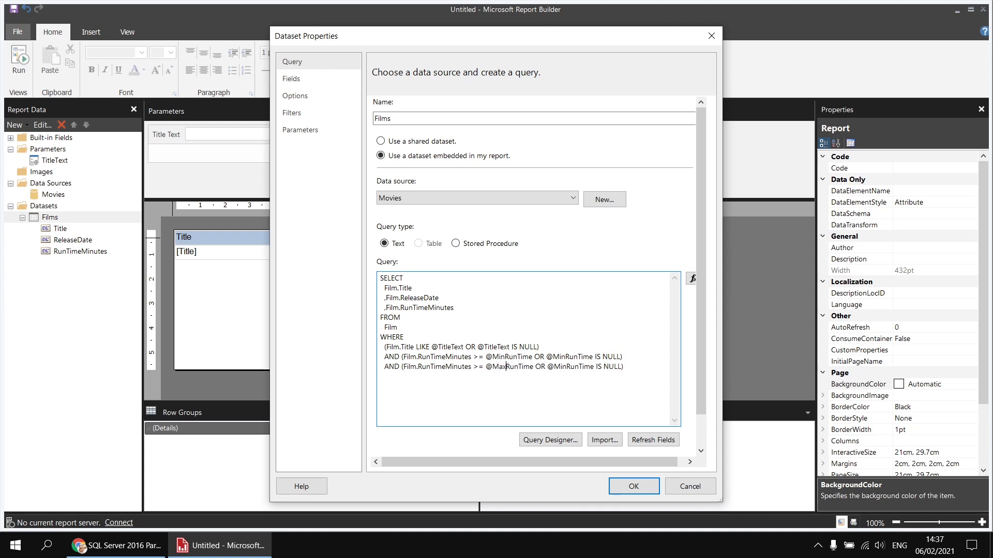
left_click_drag(567, 368, 558, 368)
type("ax")
left_click_drag(477, 366, 475, 367)
type("<")
left_click(637, 486)
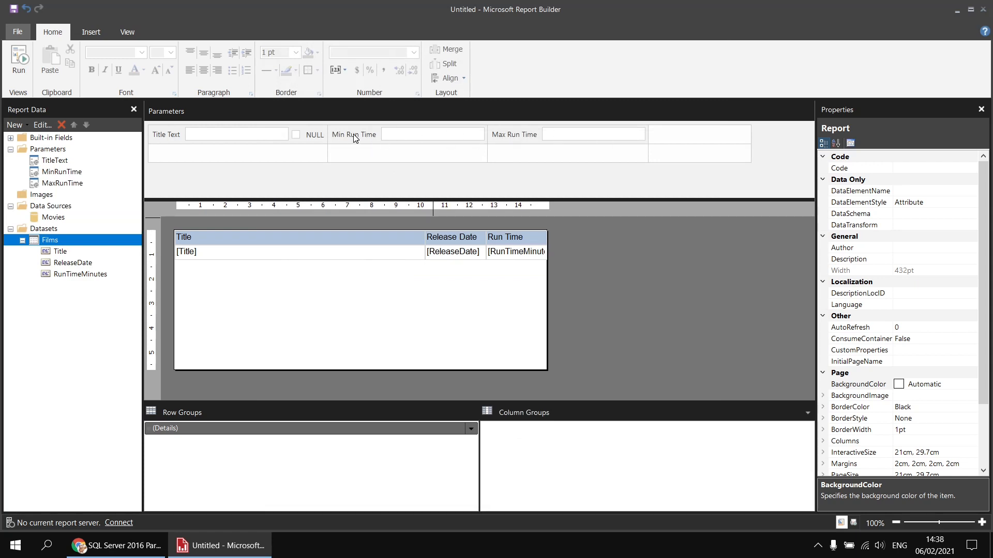
Place Min Run Time and Max Run Time side by side in the parameter grid's second row and remove the two empty columns
left_click_drag(353, 135, 207, 154)
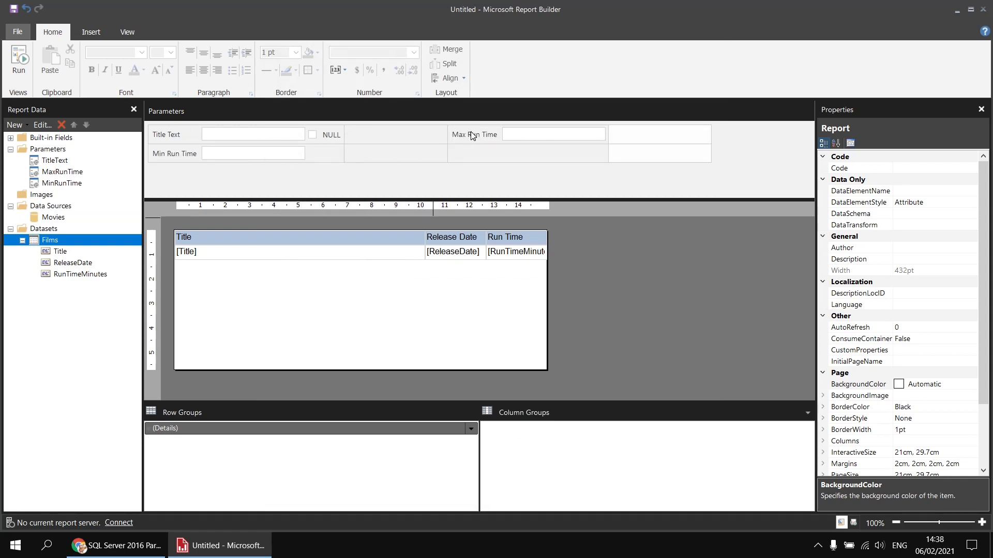
left_click_drag(472, 133, 372, 154)
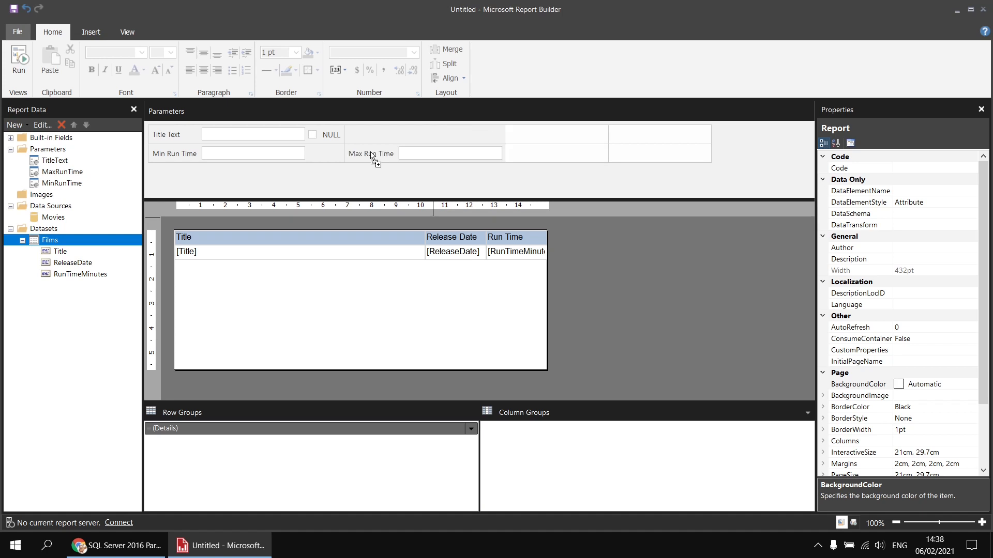
right_click(549, 140)
left_click(598, 230)
right_click(545, 130)
left_click(592, 220)
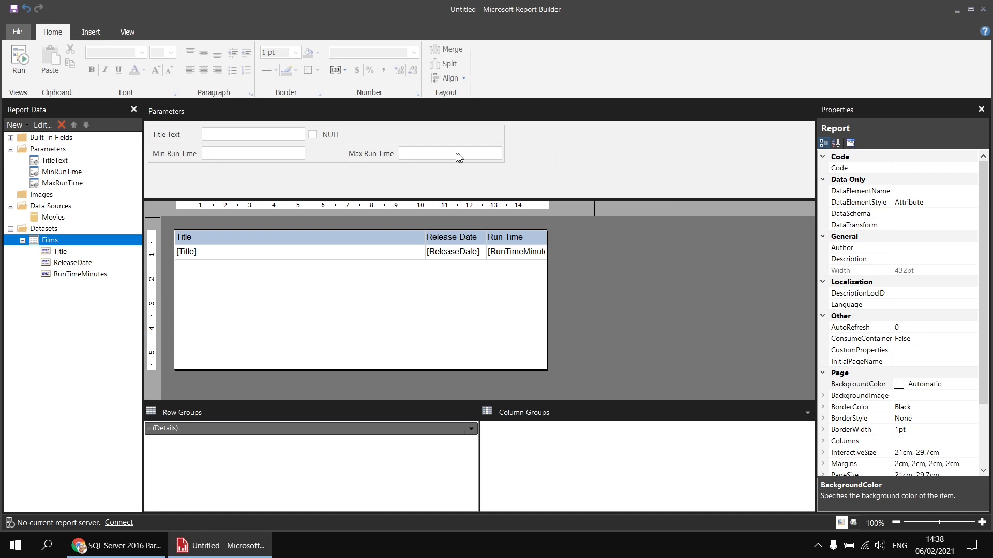
Try to run the report with blank Min Run Time and Max Run Time parameters
left_click(20, 59)
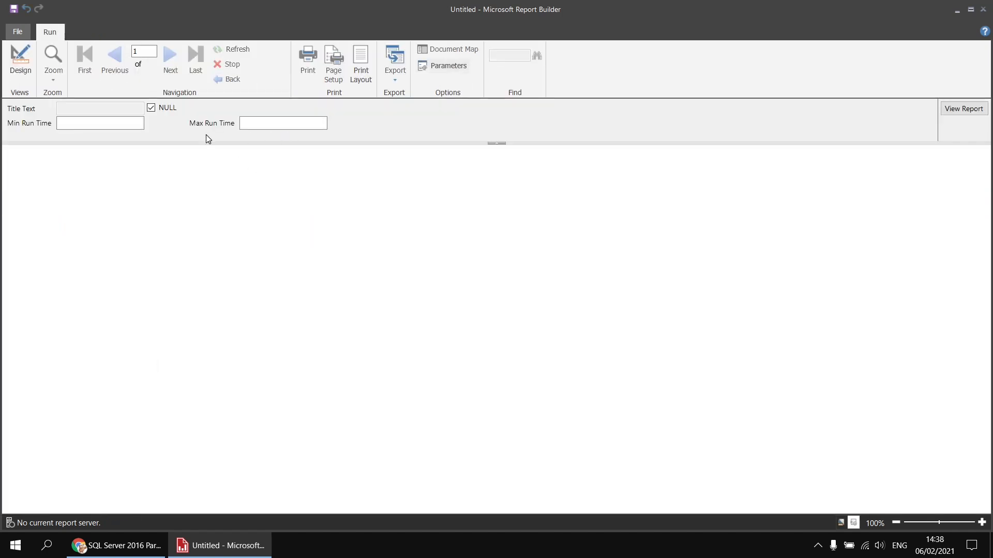
left_click(964, 109)
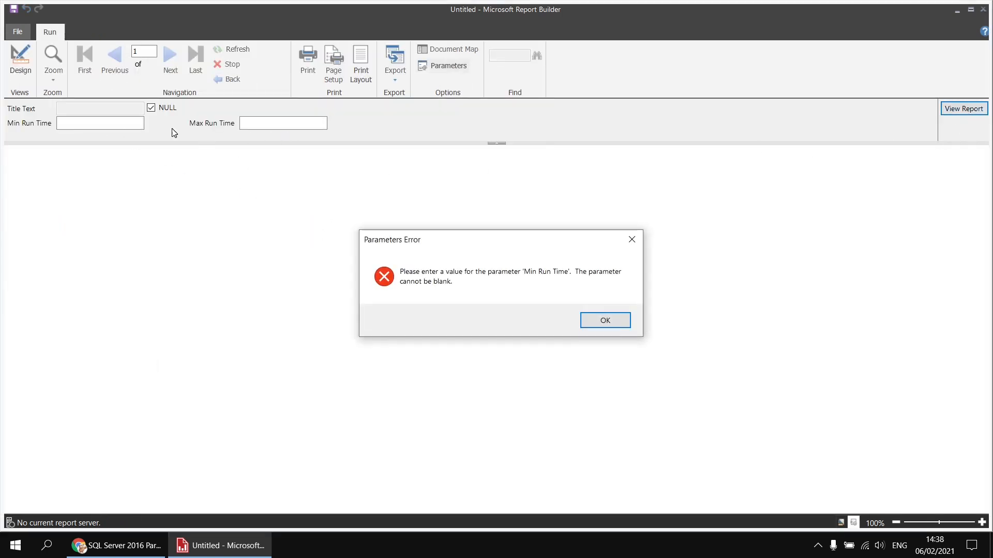
left_click(600, 319)
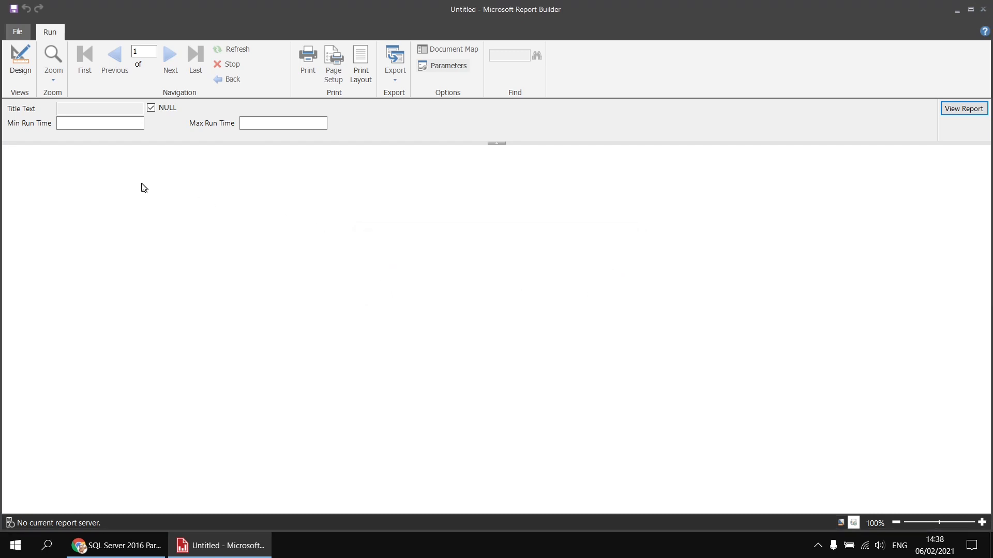
Run the report with Min Run Time 200 and Max Run Time 230, and return to the design
left_click(91, 124)
type("200")
key("Tab")
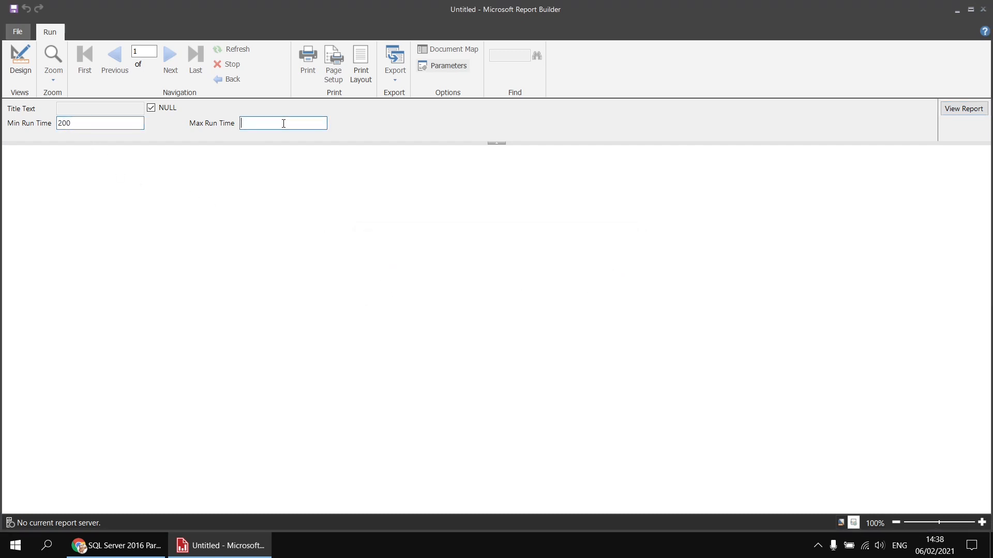
type("230")
left_click(963, 109)
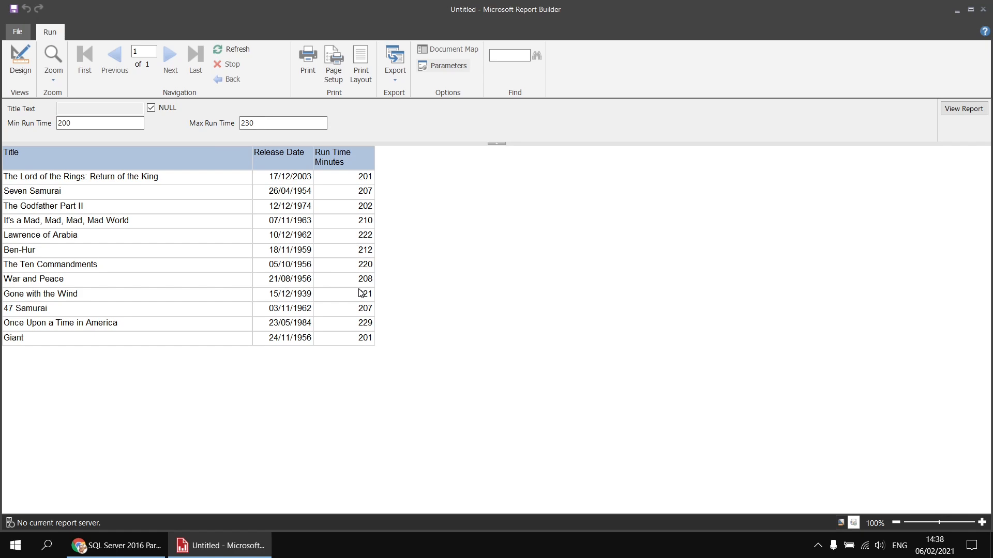
left_click(21, 62)
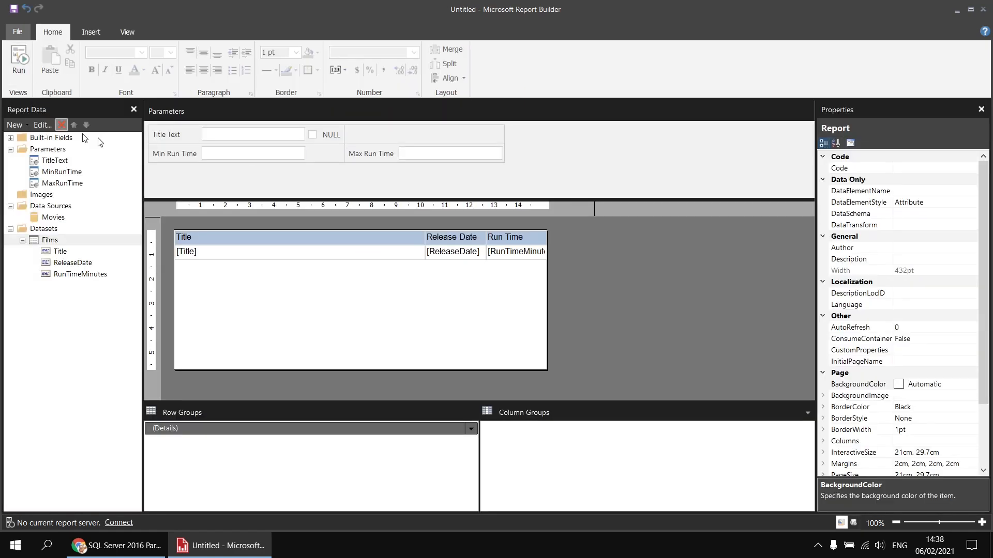
Set the Min Run Time parameter's data type to Integer and allow null values
double_click(175, 157)
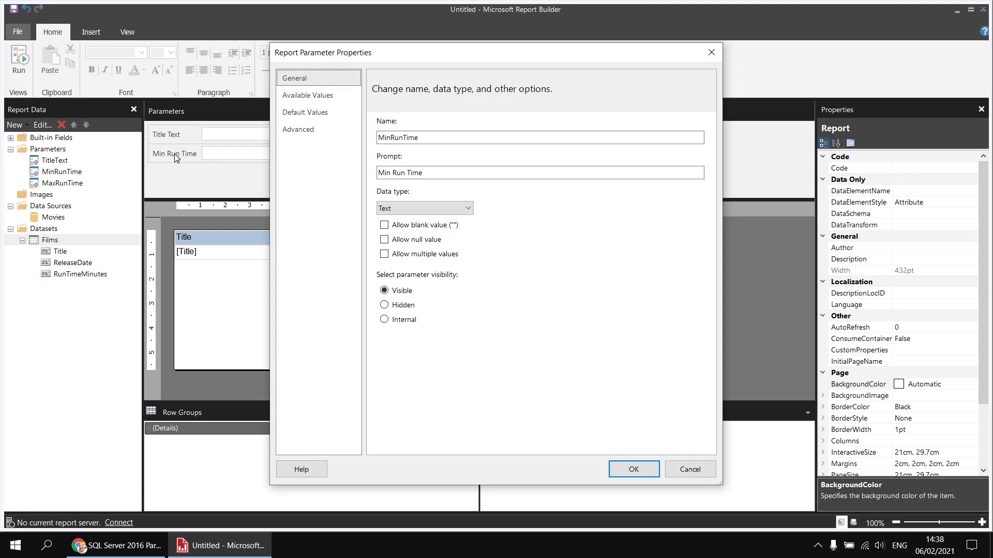
left_click(384, 240)
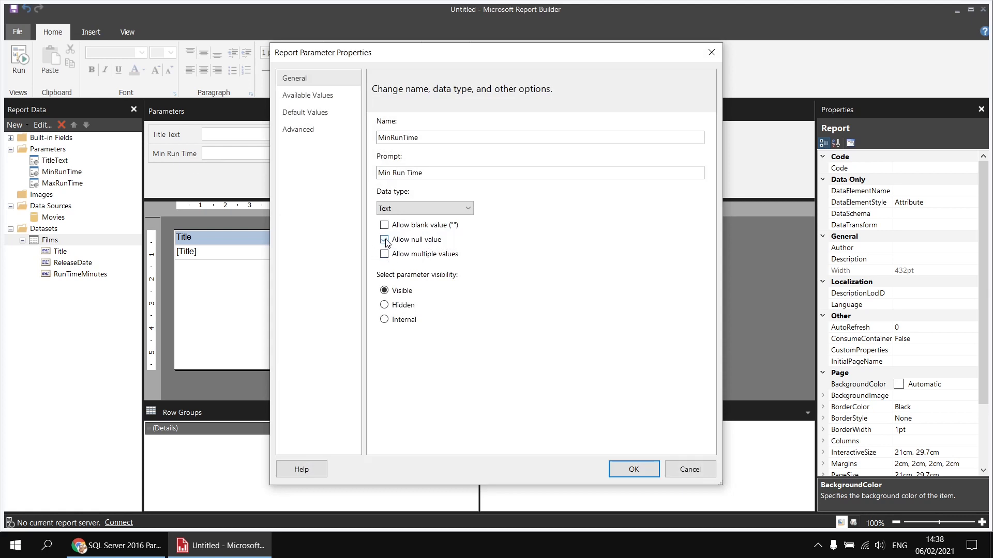
left_click(416, 209)
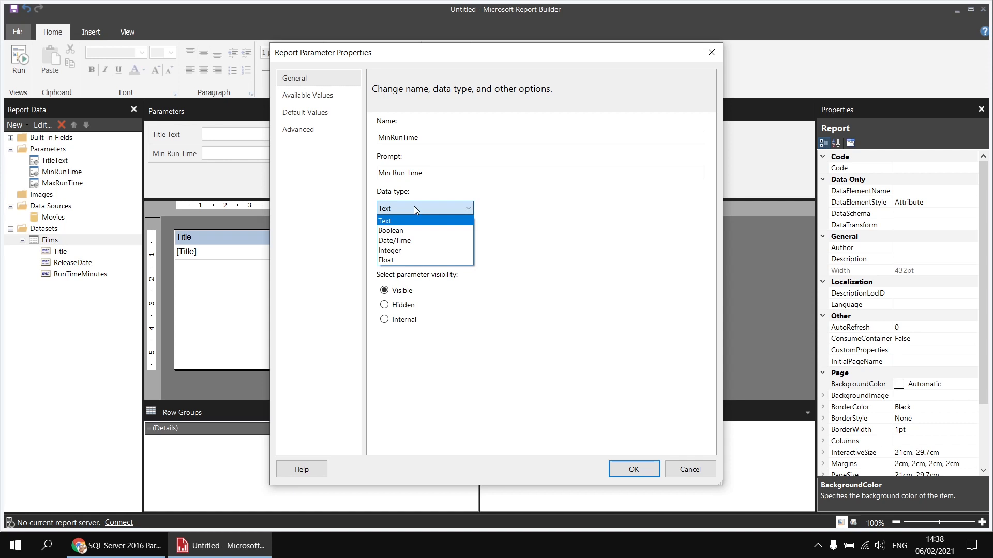
left_click(408, 251)
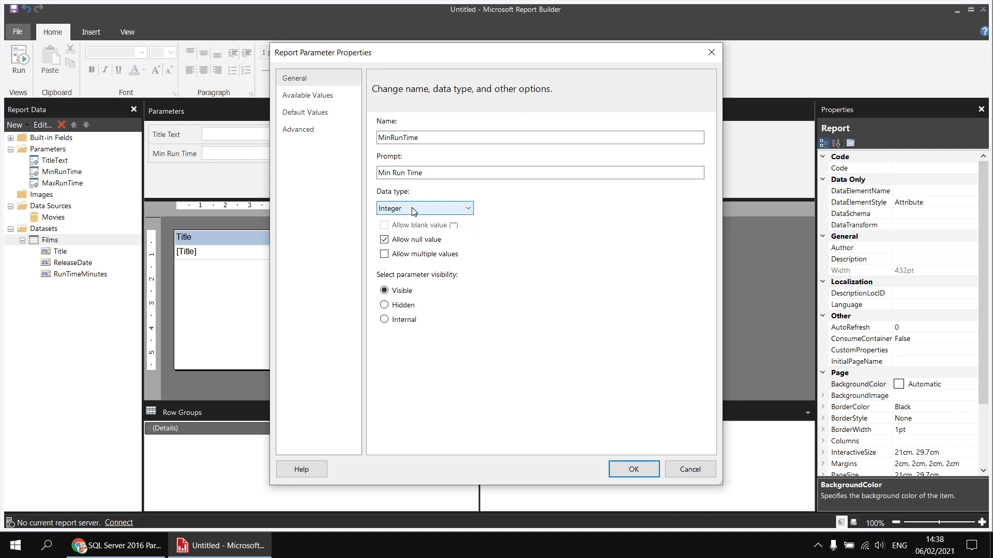
left_click(632, 469)
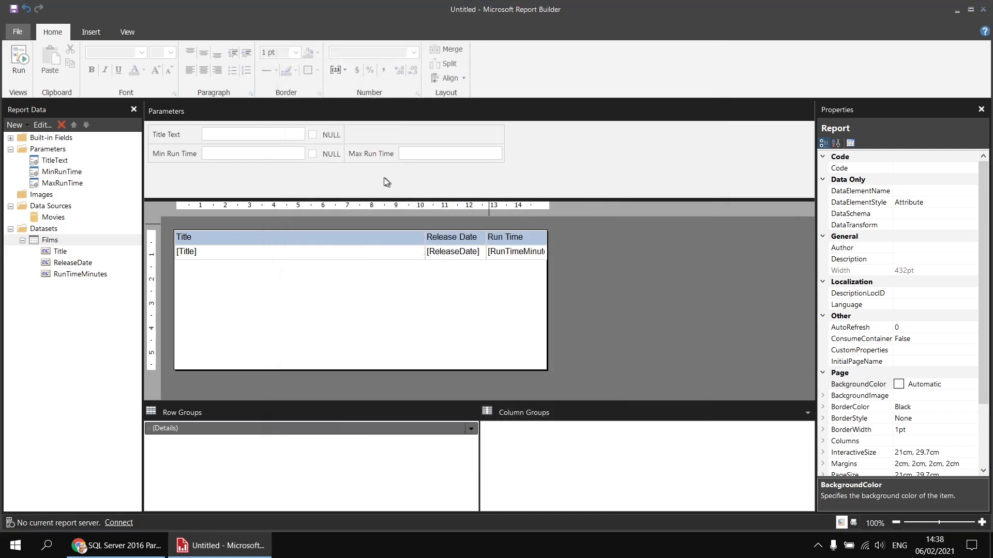
Set the Max Run Time parameter to a nullable Integer, and test-run the report with all parameters null before returning to the design
double_click(370, 153)
left_click(403, 208)
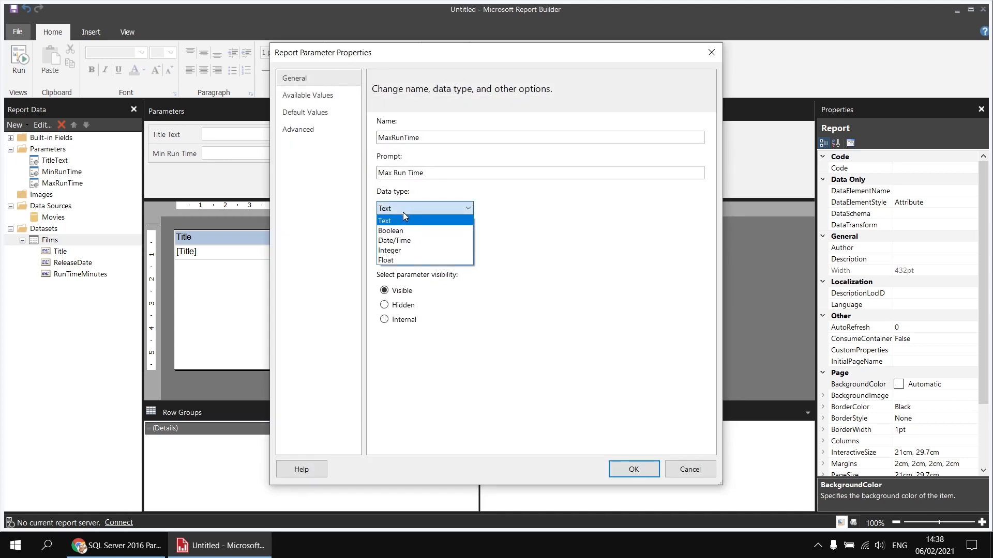
left_click(405, 253)
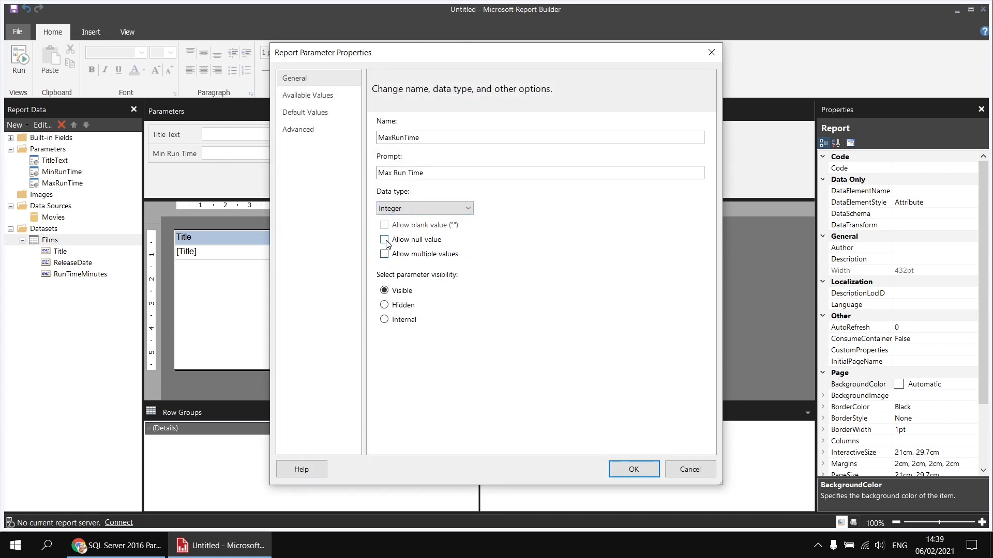
left_click(385, 241)
left_click(635, 469)
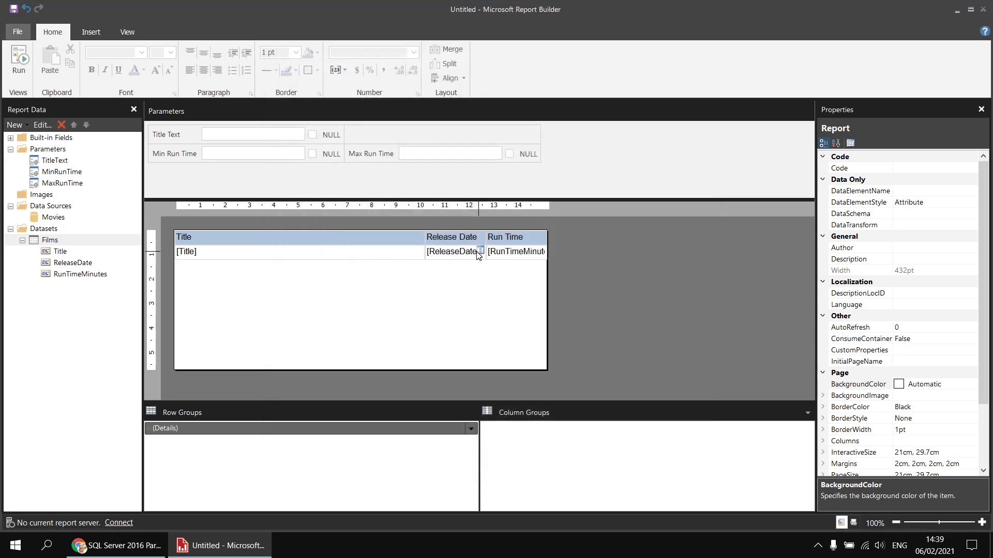
left_click(24, 67)
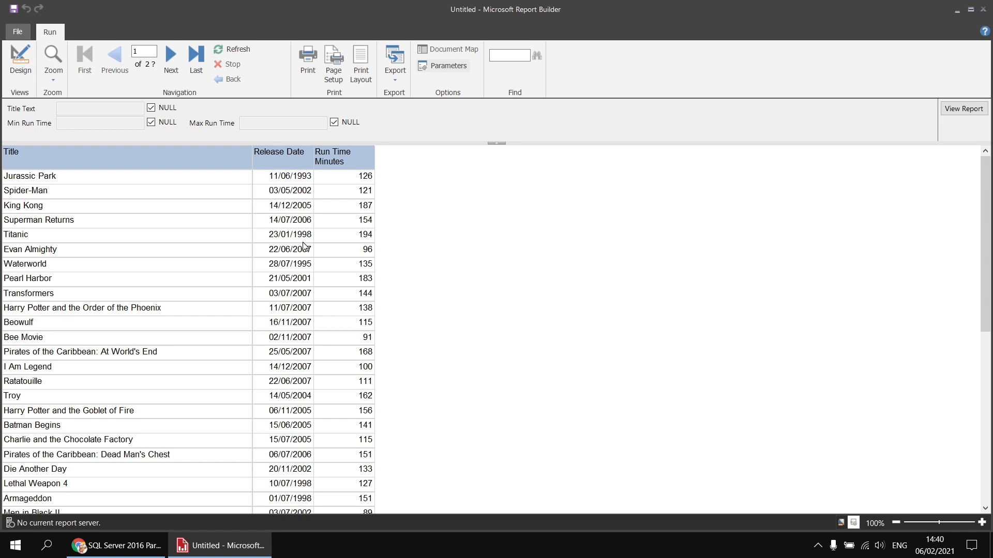
left_click(20, 61)
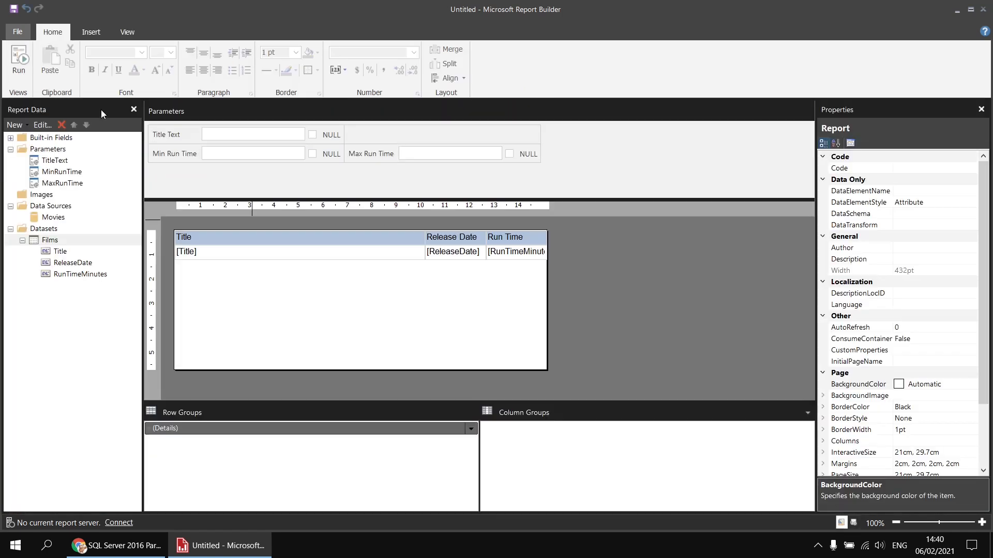
Duplicate the two run time criteria at the end of the Films dataset query
right_click(65, 240)
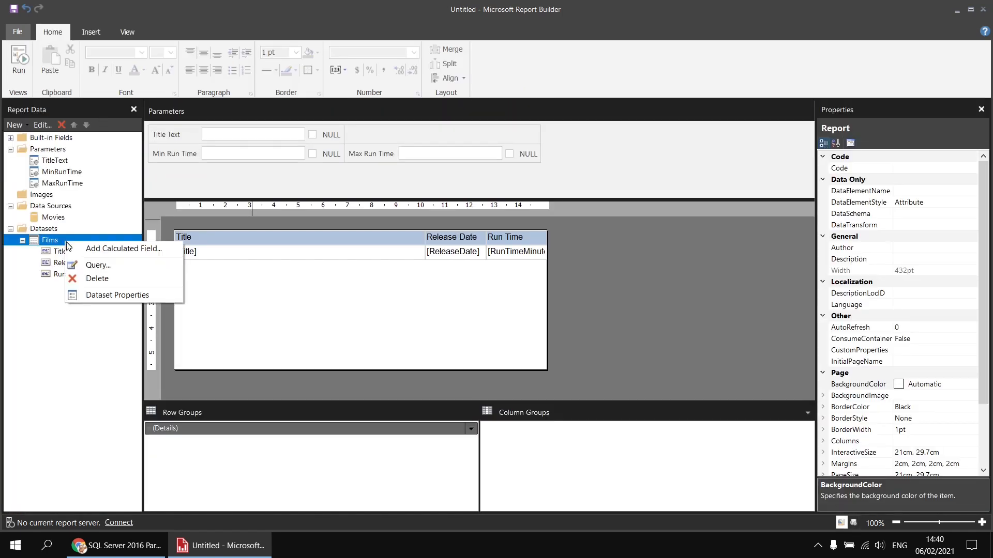
left_click(96, 294)
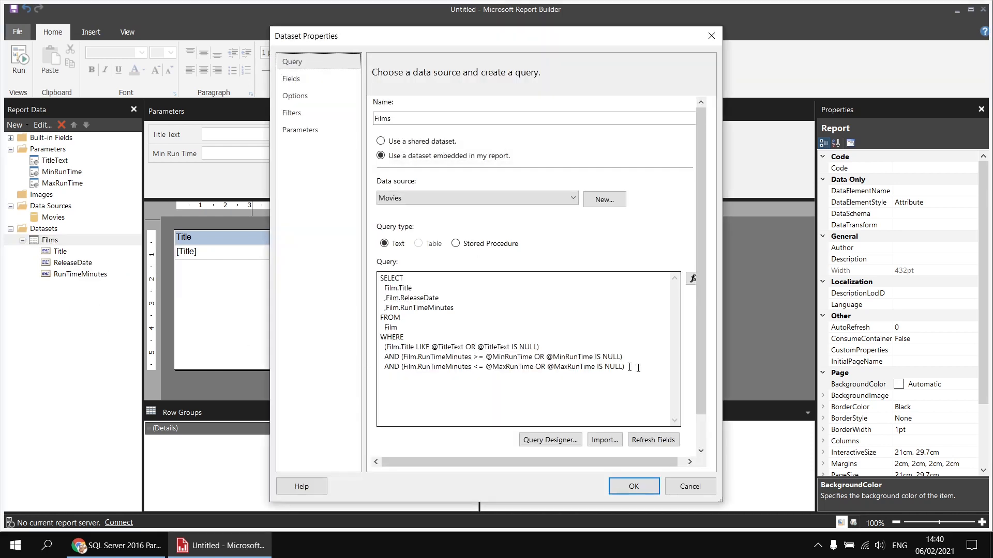
left_click_drag(630, 369, 379, 361)
key("ctrl+c")
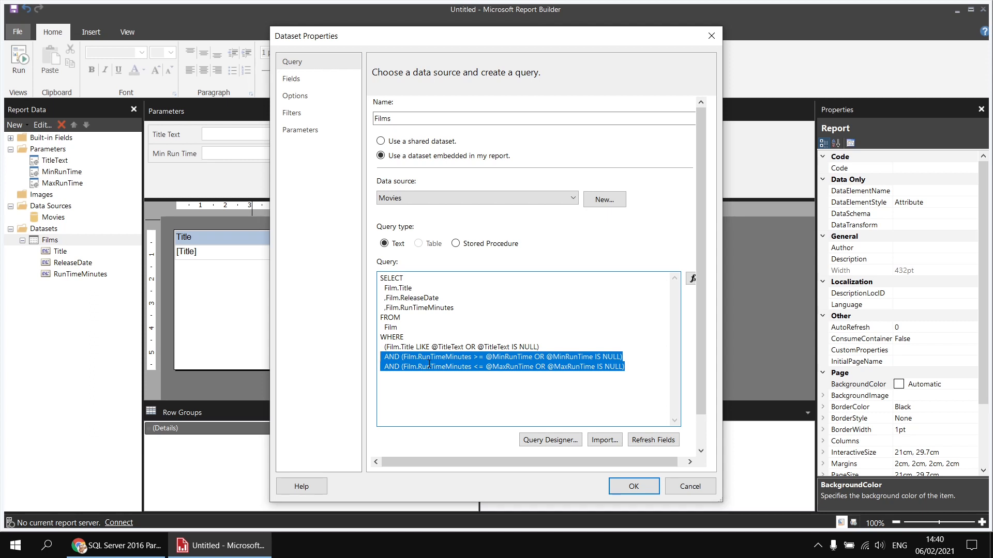
left_click(634, 367)
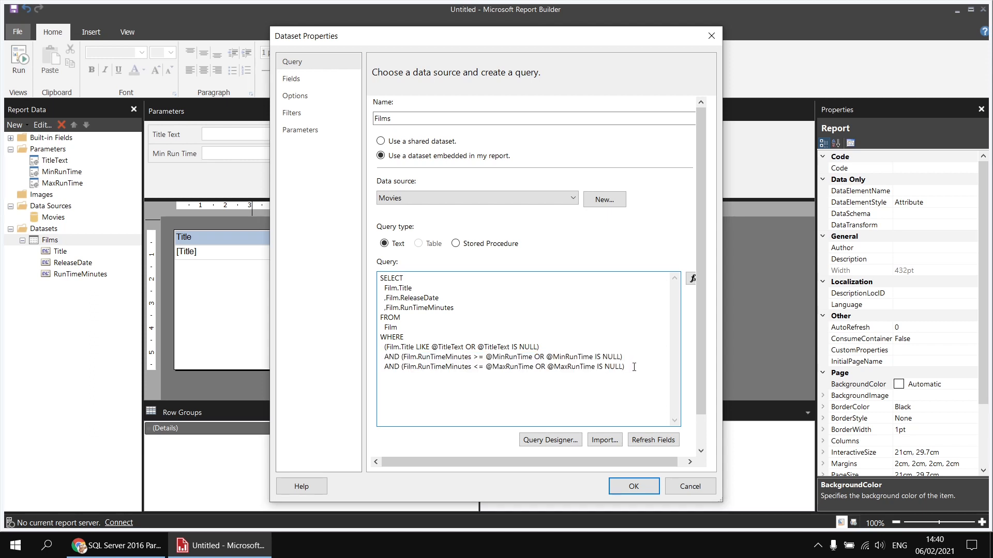
key("ctrl+v")
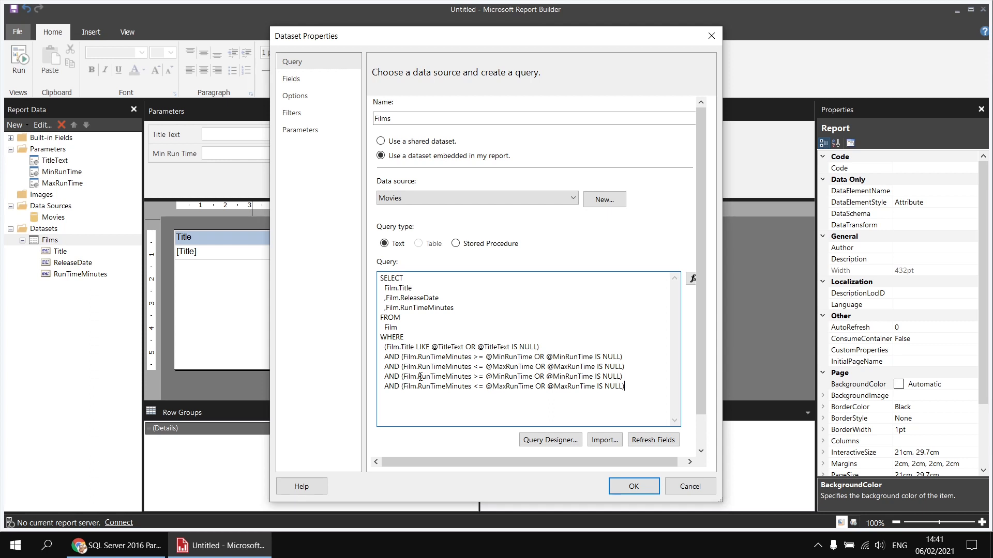
Replace RunTimeMinutes with ReleaseDate in both copied criteria of the query
left_click_drag(402, 297, 442, 298)
key("ctrl+c")
left_click_drag(419, 376, 470, 386)
key("ctrl+v")
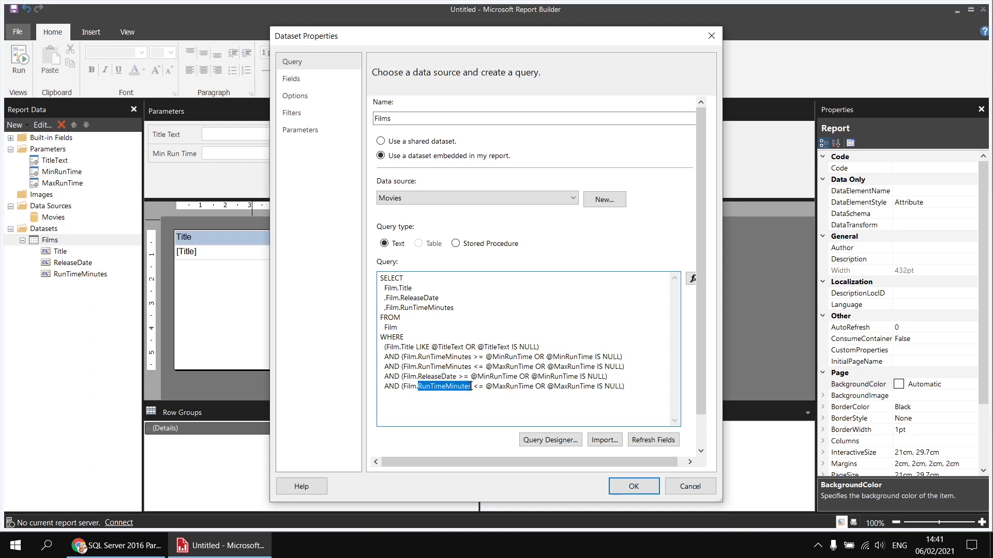
key("ctrl+v")
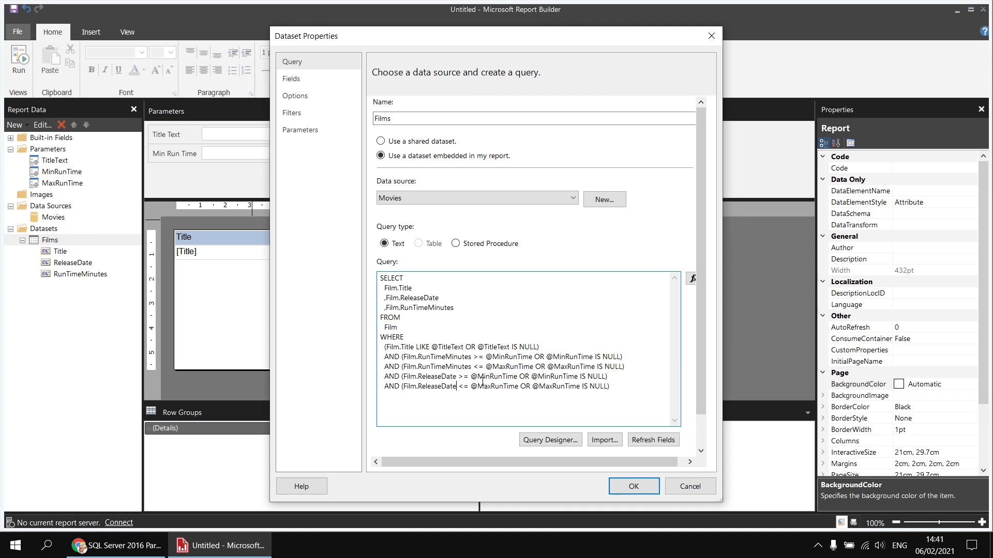
left_click_drag(477, 377, 529, 377)
type("StartDate")
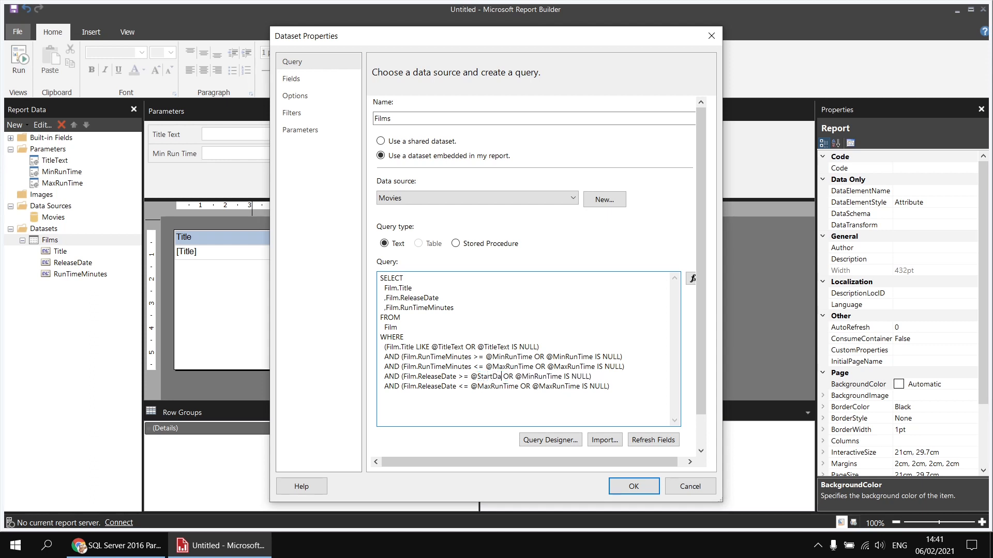
double_click(495, 380)
key("ctrl+c")
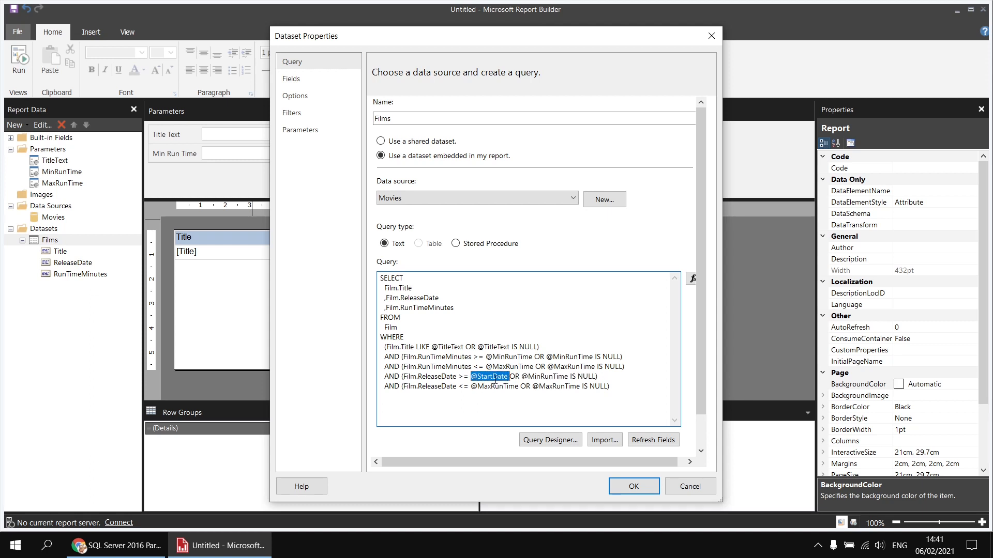
double_click(549, 380)
key("ctrl+v")
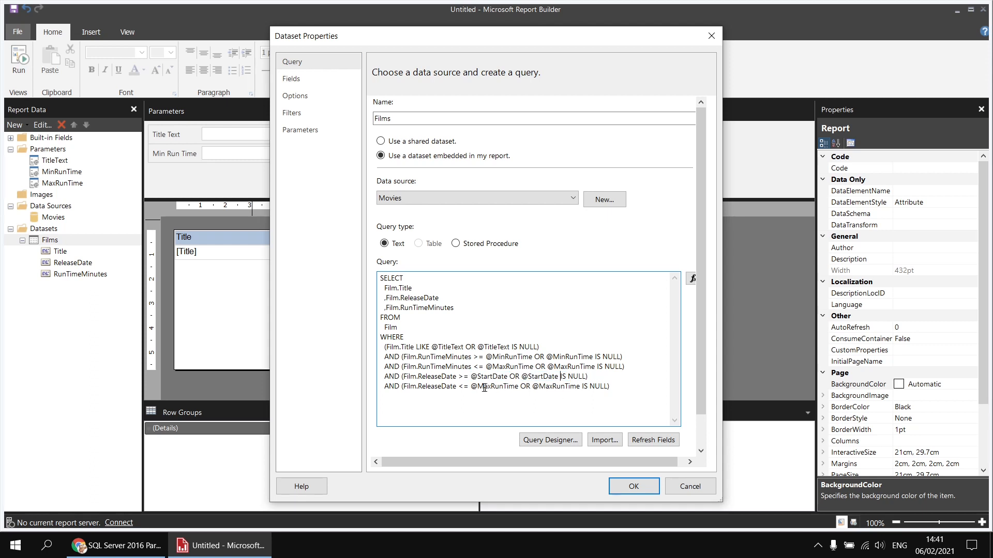
left_click_drag(476, 387, 520, 387)
type("EndDate")
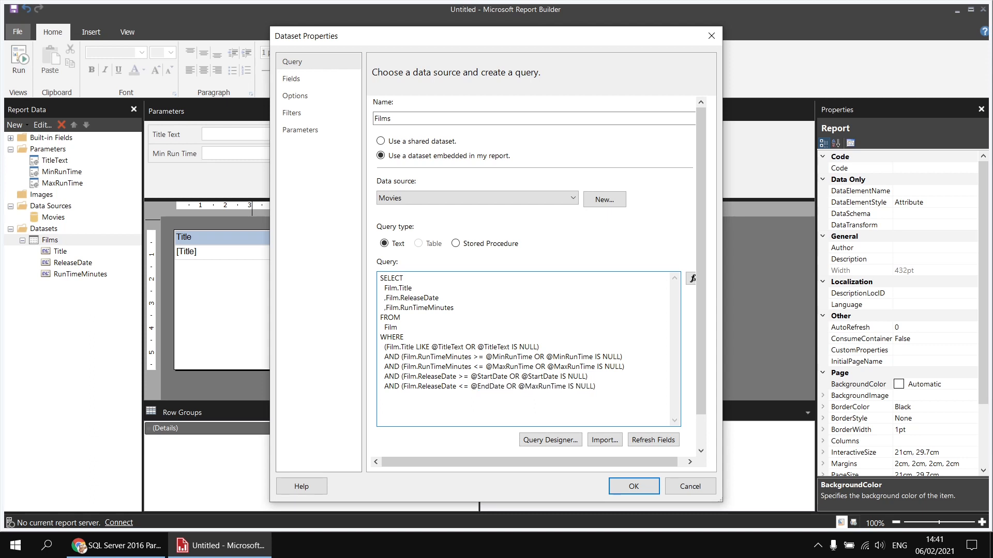
key("shift+Left")
key("shift+Left")
key("shift+Left")
key("shift+Left")
key("shift+Left")
key("shift+Left")
key("shift+Left")
key("ctrl+c")
left_click_drag(524, 387, 565, 389)
key("ctrl+v")
left_click(483, 399)
left_click(637, 487)
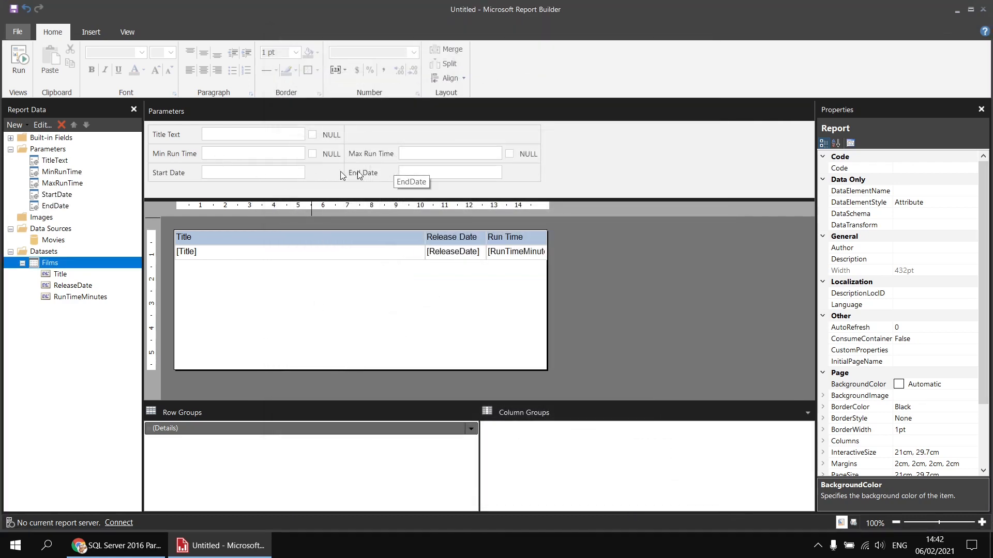
Set the Start Date parameter's data type to Date/Time and allow null values
double_click(171, 176)
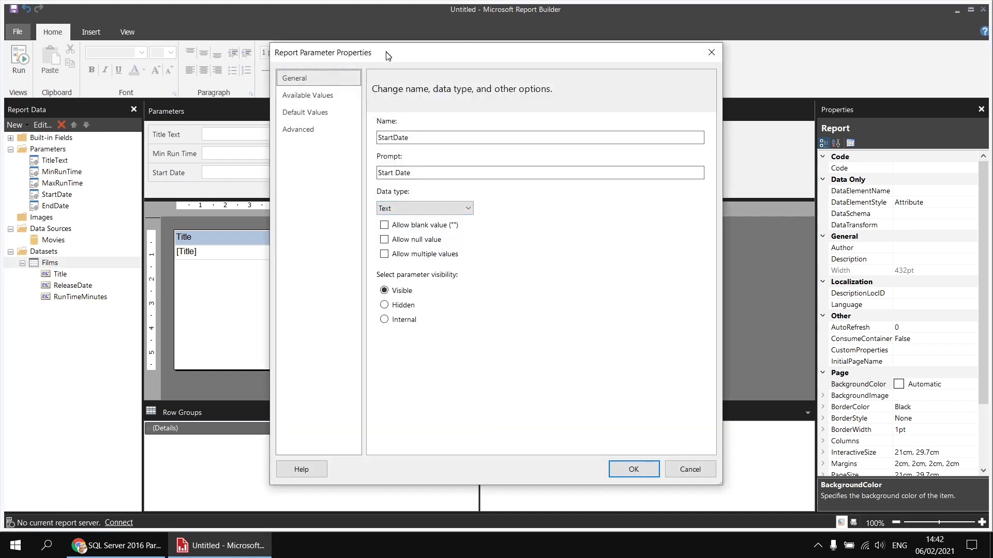
left_click_drag(389, 56, 464, 58)
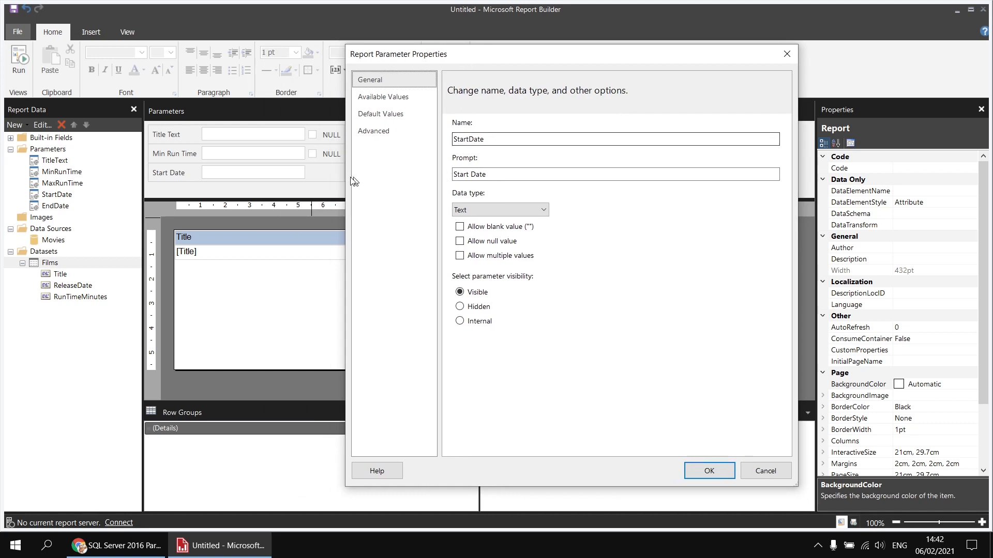
left_click(472, 209)
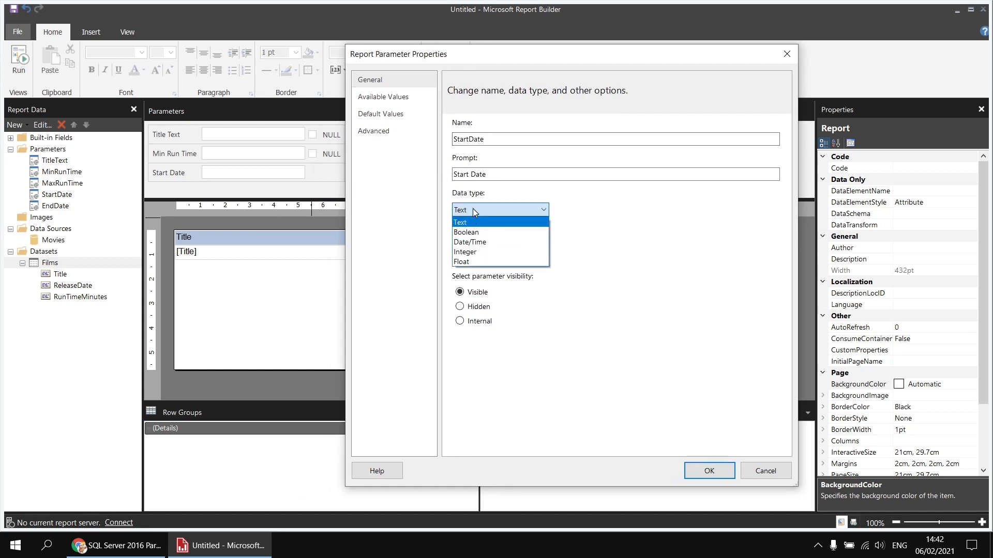
left_click(468, 242)
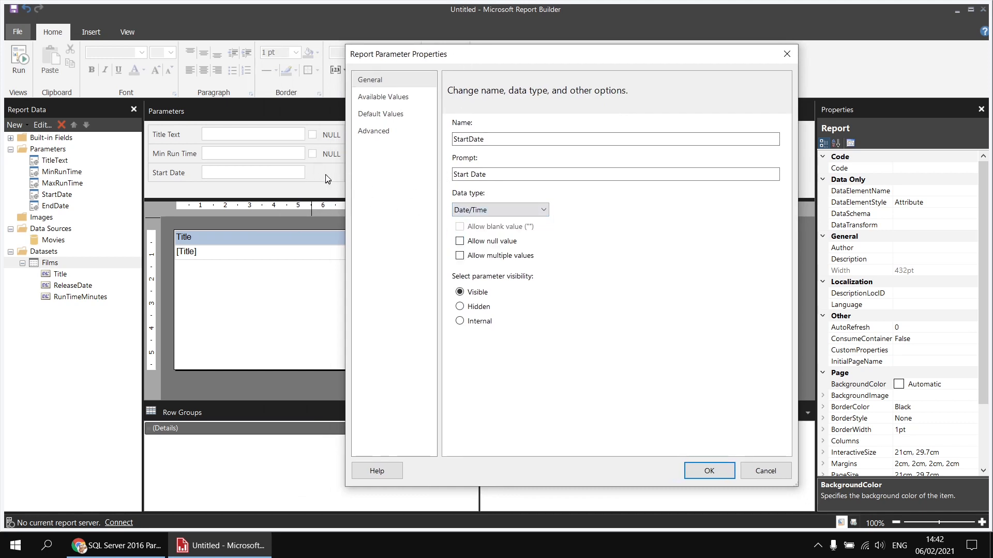
left_click(459, 242)
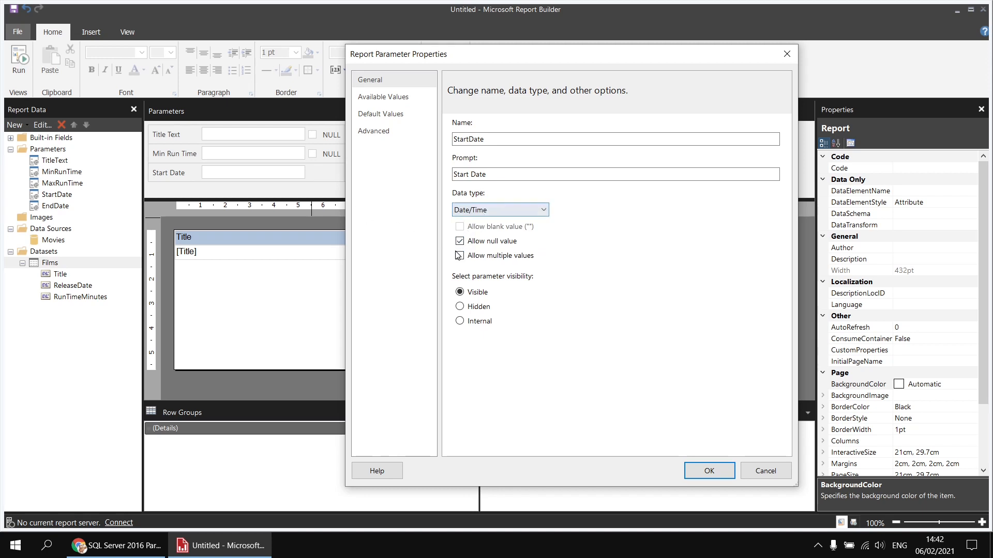
left_click(706, 471)
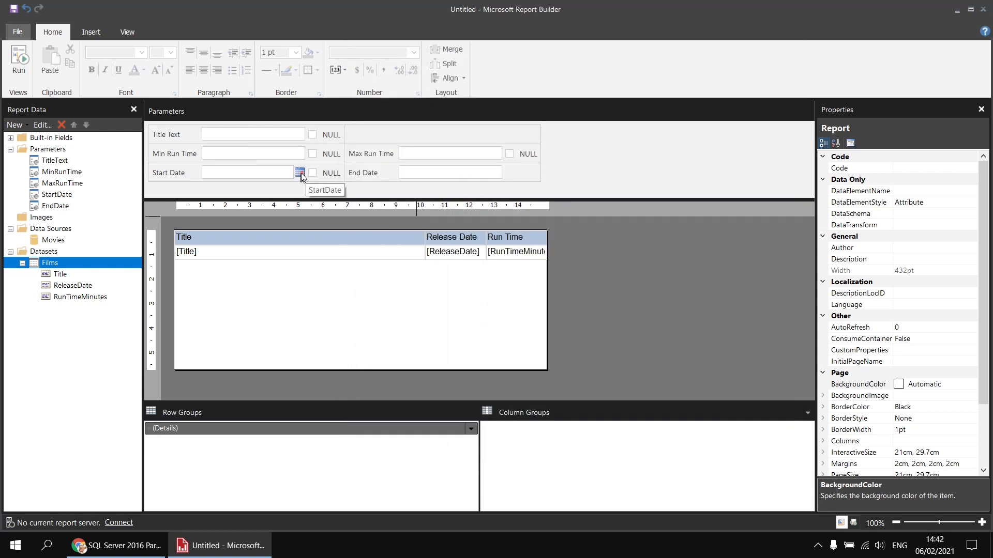
Set the End Date parameter's data type to Date/Time and allow null values
double_click(378, 174)
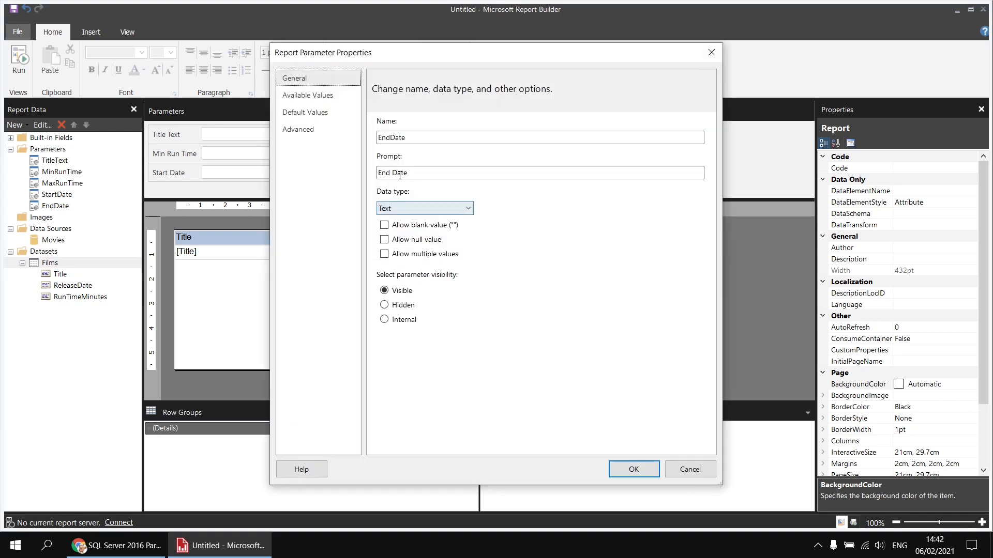
left_click(423, 211)
left_click(411, 245)
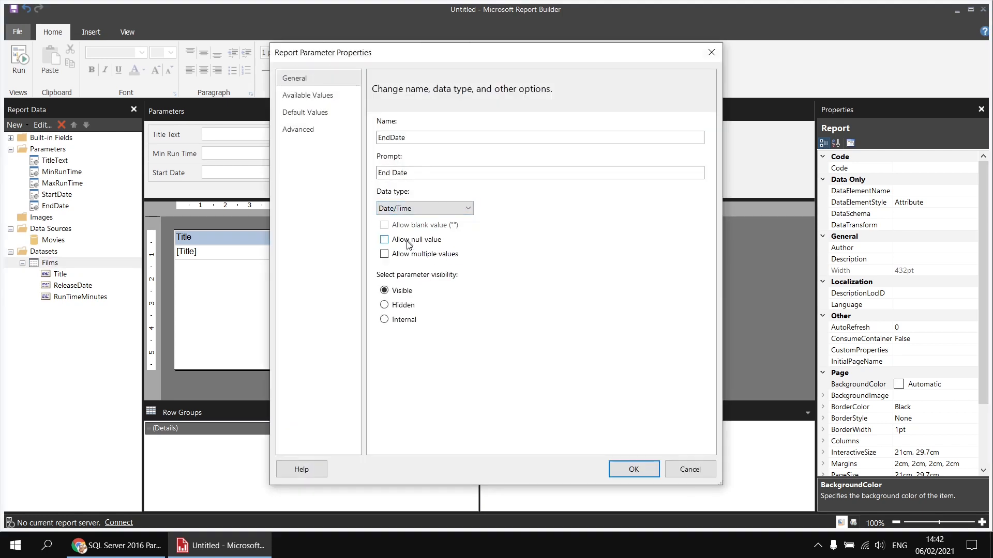
left_click(384, 240)
left_click(633, 468)
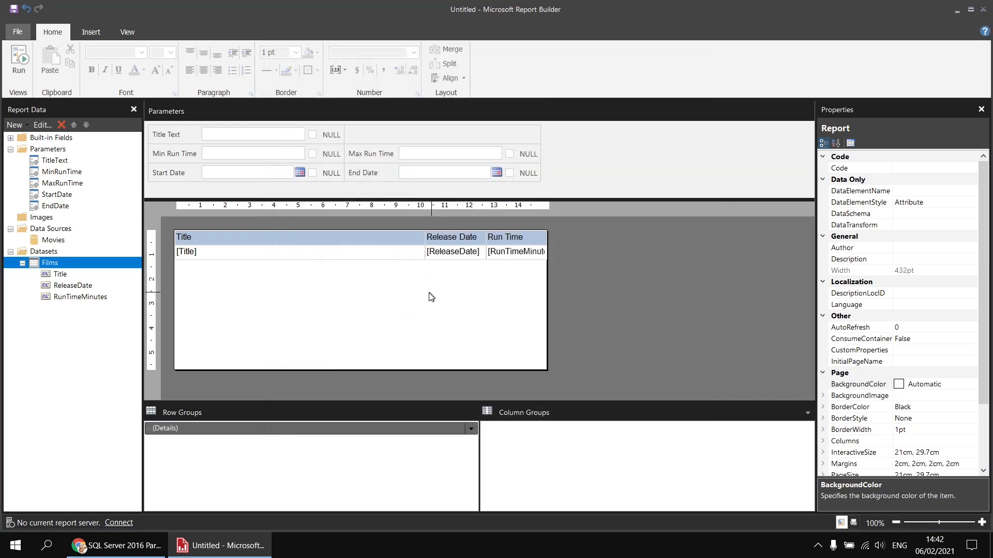
Run the report, and view it with Title Text king% and the other parameters left null
left_click(19, 59)
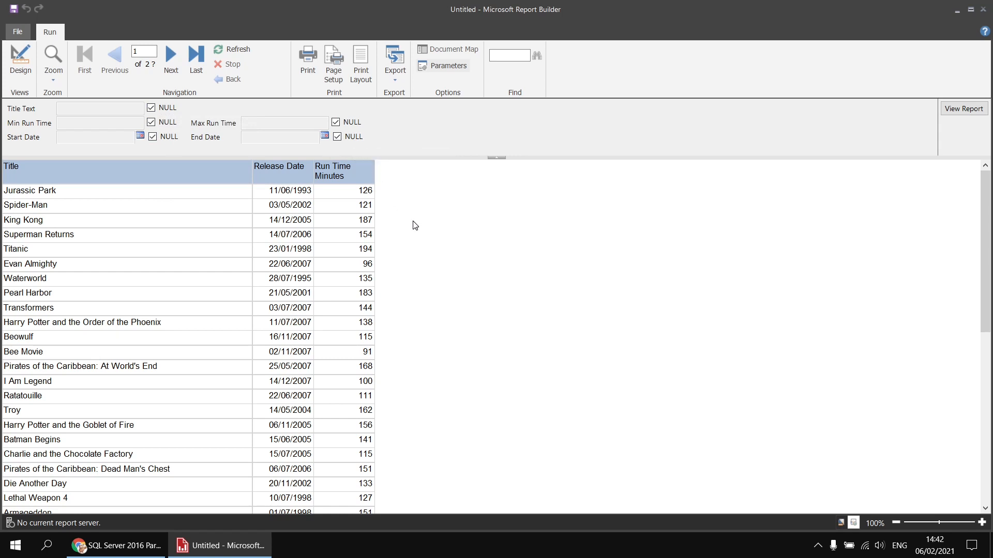
left_click(151, 107)
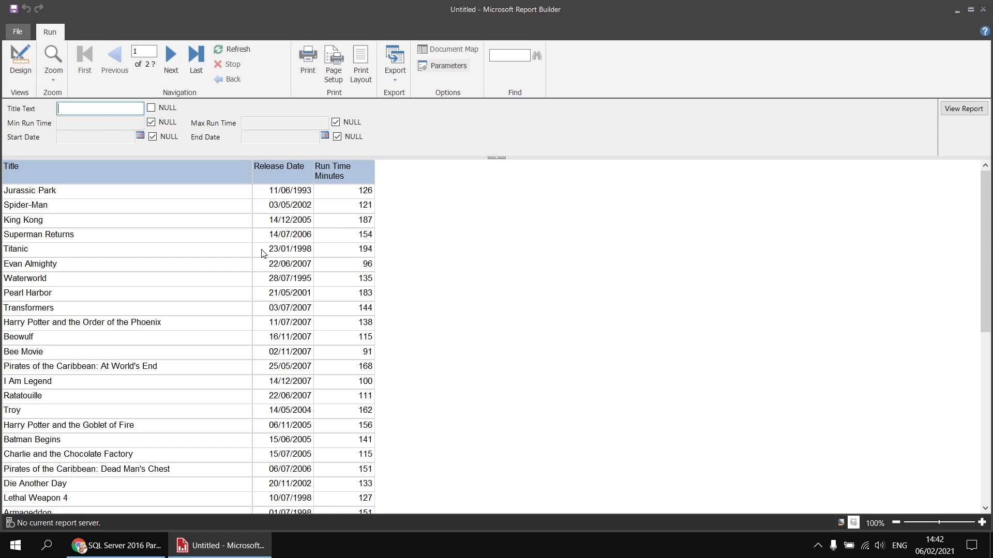
type("king%")
left_click(960, 110)
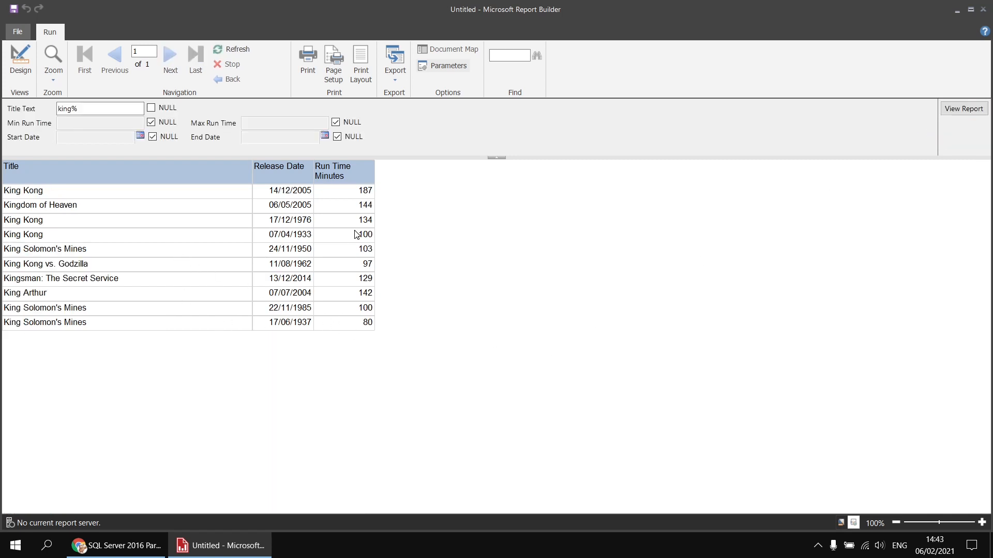
Set Max Run Time to 100 instead of null and view the report again
left_click(335, 123)
left_click(302, 123)
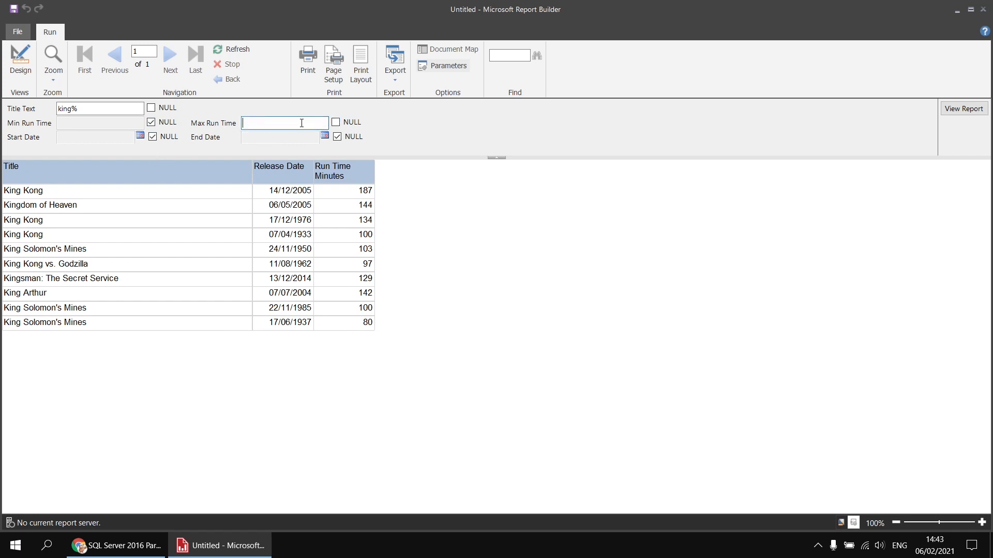
left_click(957, 109)
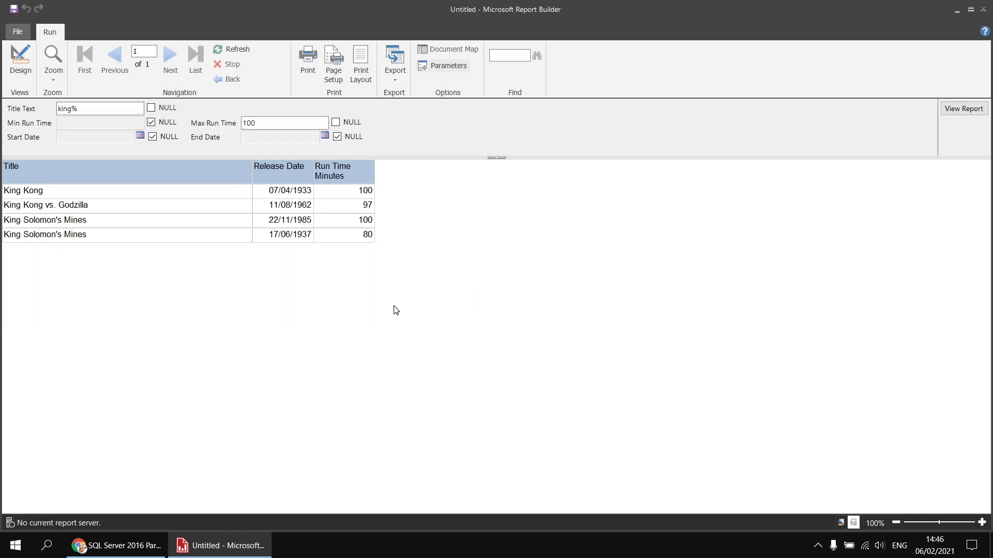